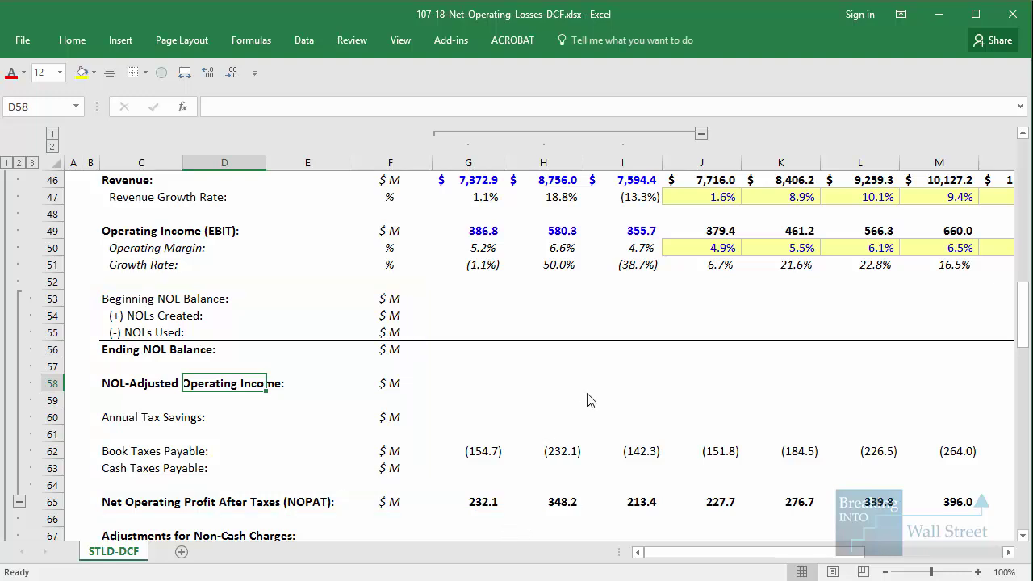
Examine the Net Operating Losses lines in the Current Enterprise Value calculation and the bridge from Implied Enterprise Value to Implied Equity Value.
scroll(586, 394, up, 7)
scroll(586, 394, up, 3)
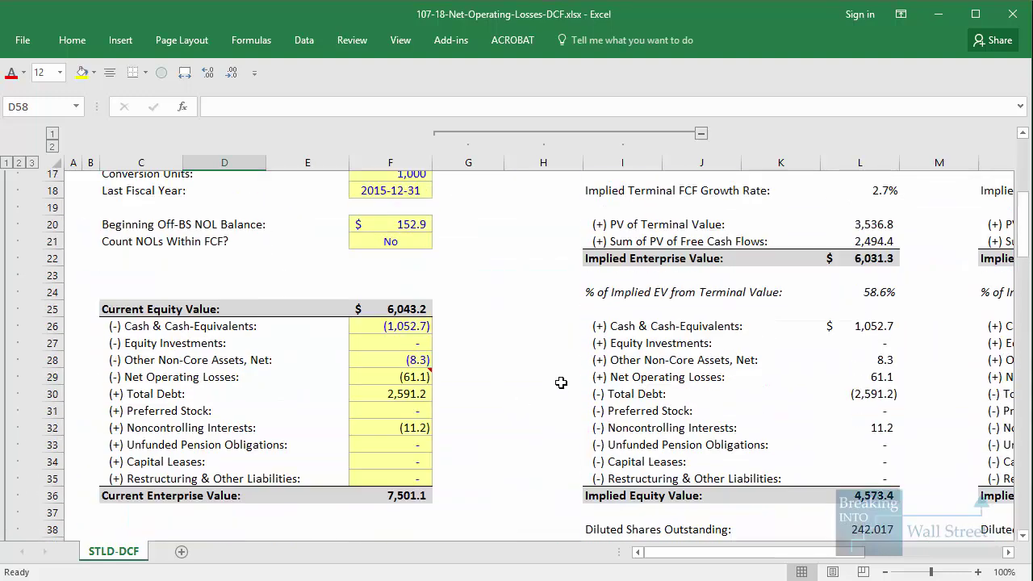
drag(96, 386, 437, 411)
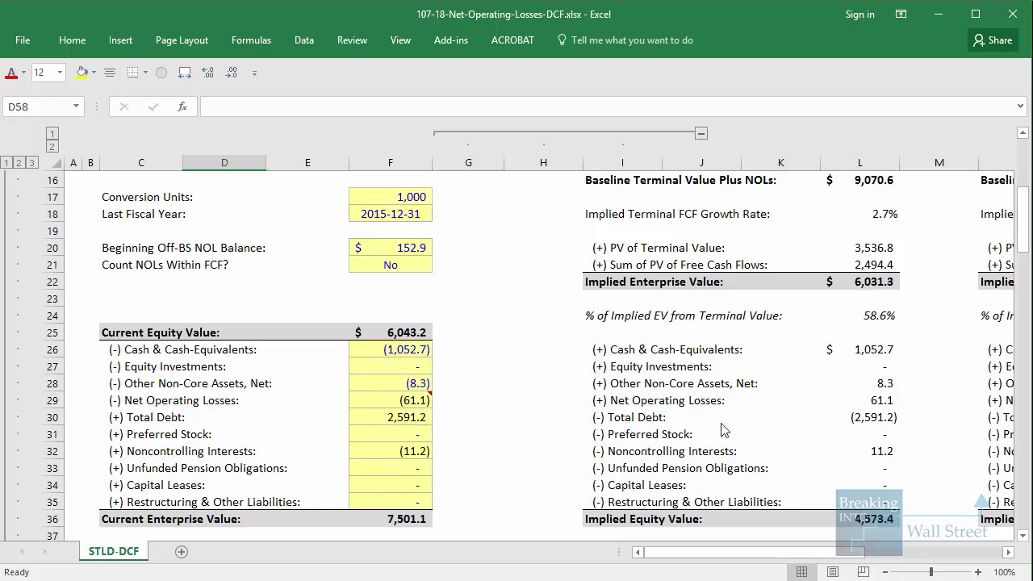
drag(902, 436, 1000, 417)
scroll(1013, 409, right, 3)
click(740, 384)
scroll(606, 299, down, 1)
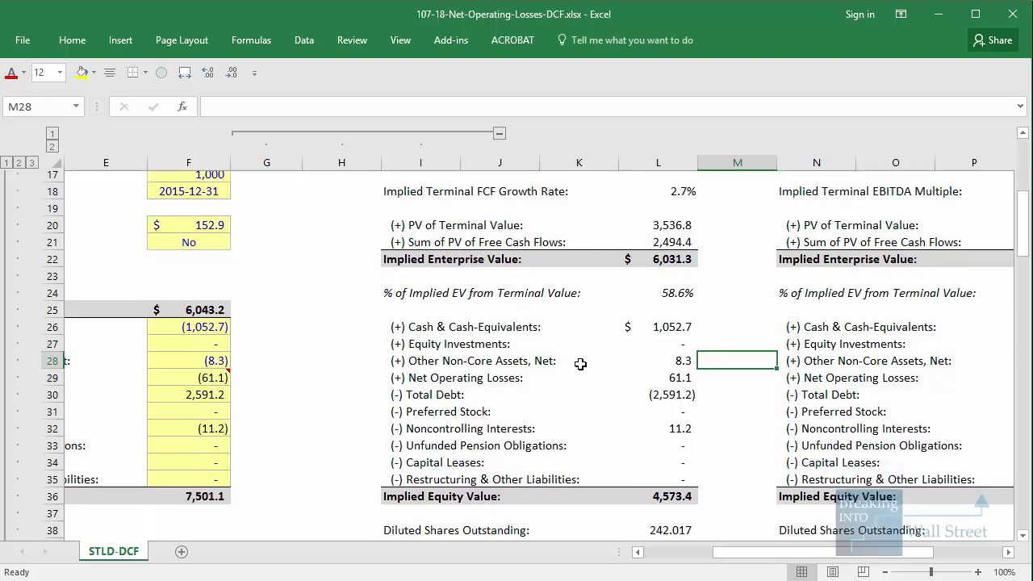
drag(370, 213, 710, 237)
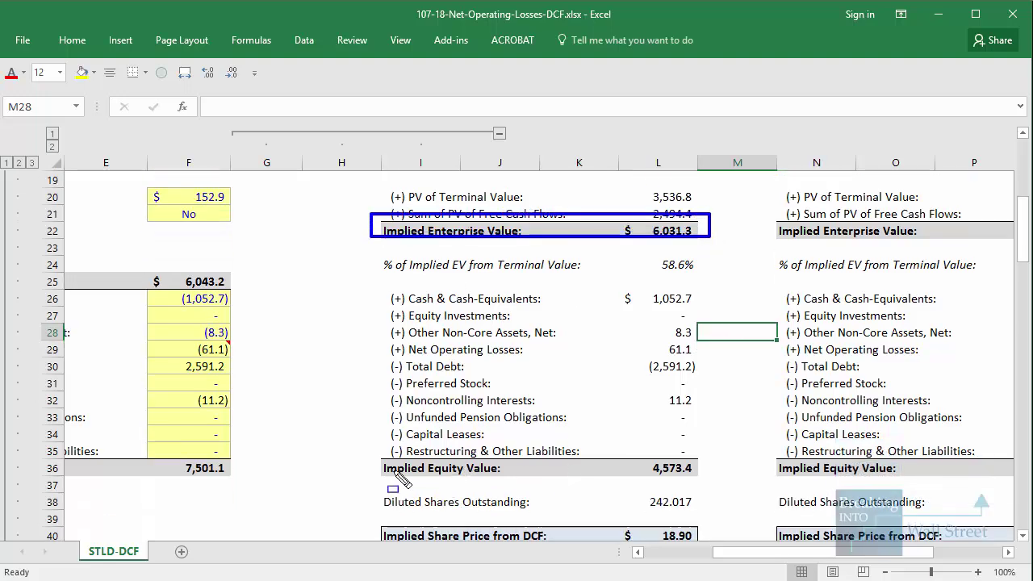
drag(377, 455, 742, 478)
drag(377, 337, 704, 361)
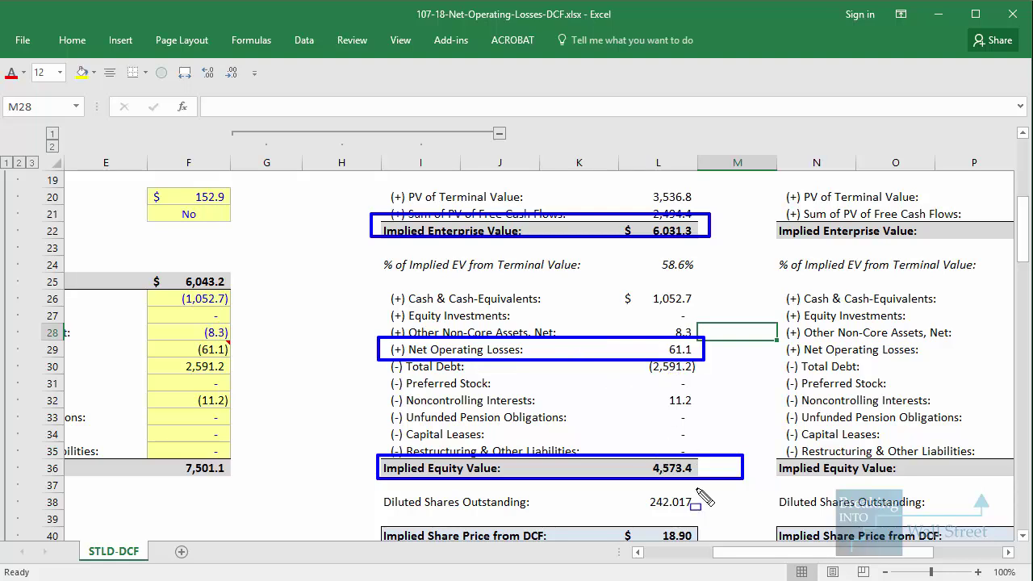
key(Escape)
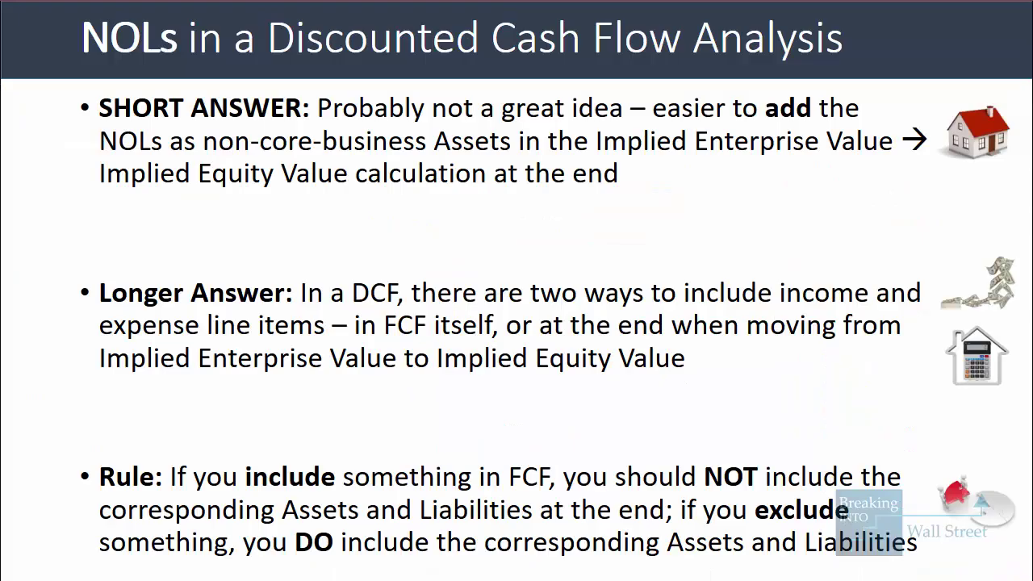
key(Right)
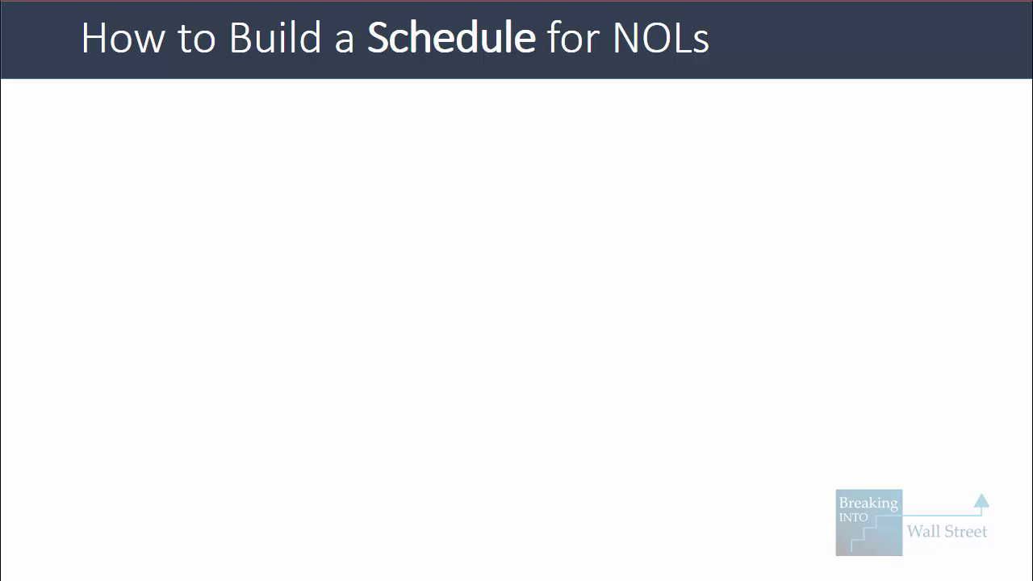
key(Right)
key(Left)
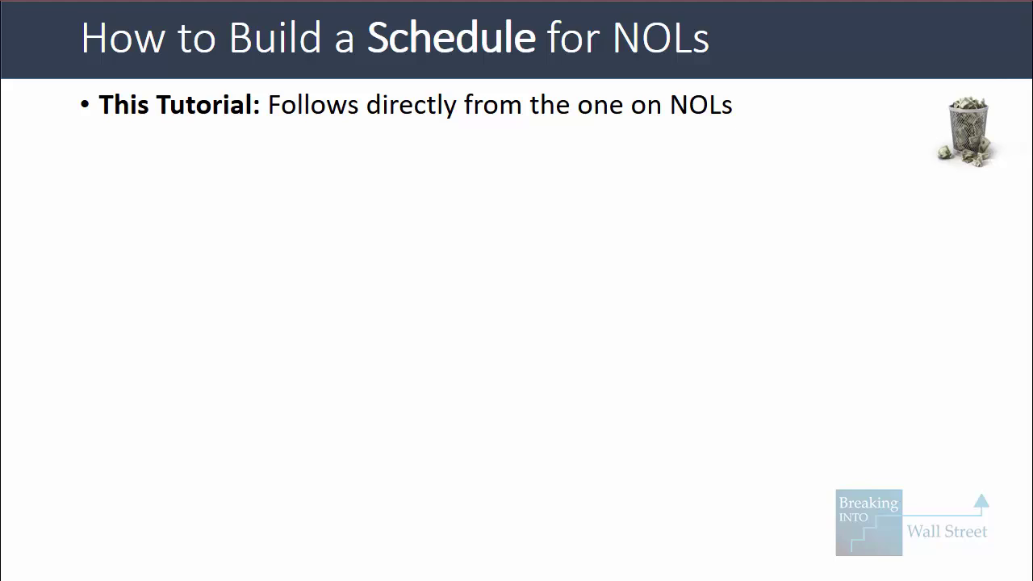
key(Right)
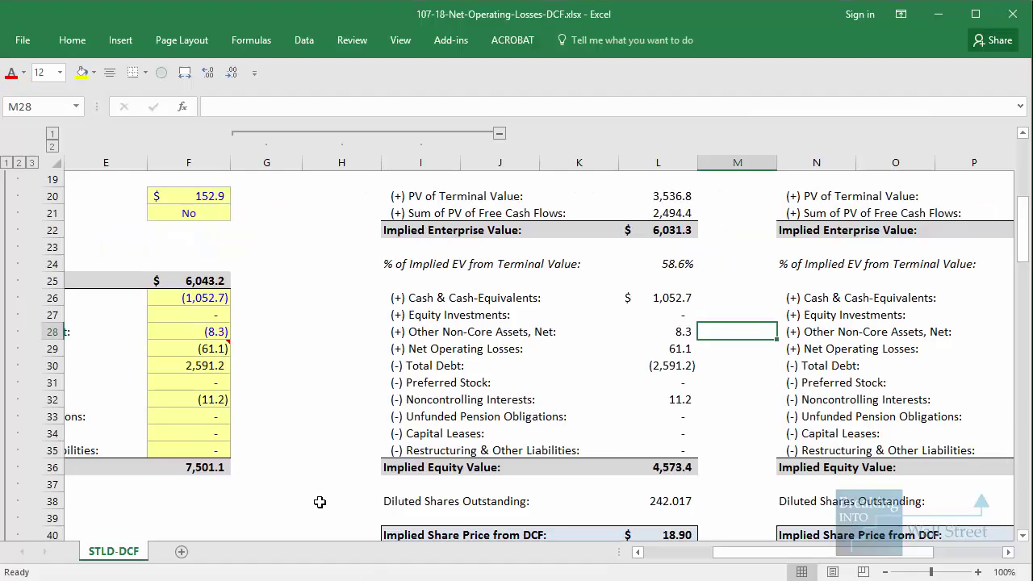
Link the FY16 Beginning NOL Balance in J53 to the Beginning Off-BS NOL Balance assumption with =+F20.
scroll(318, 500, down, 6)
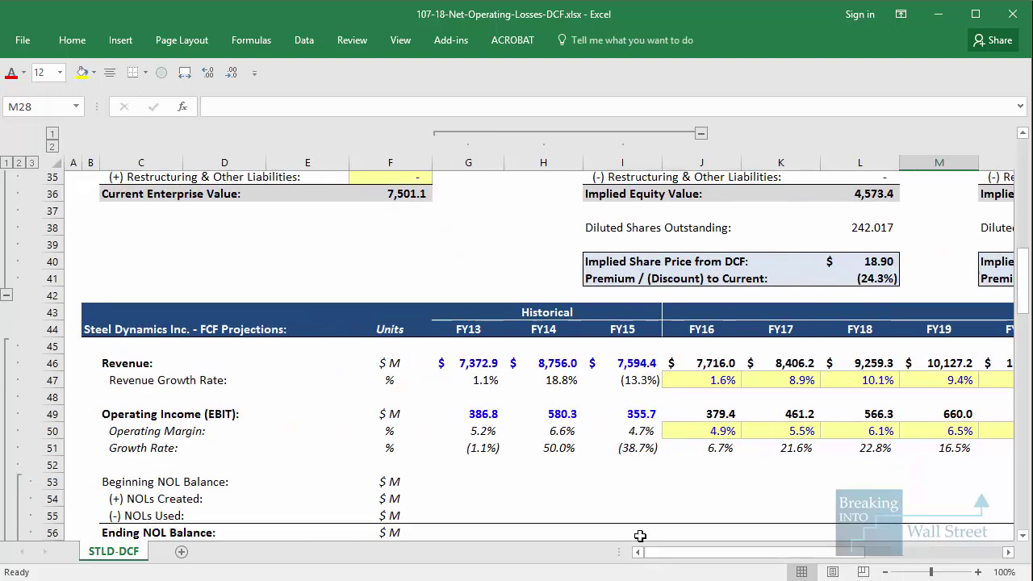
scroll(639, 535, down, 2)
drag(97, 322, 260, 345)
key(Escape)
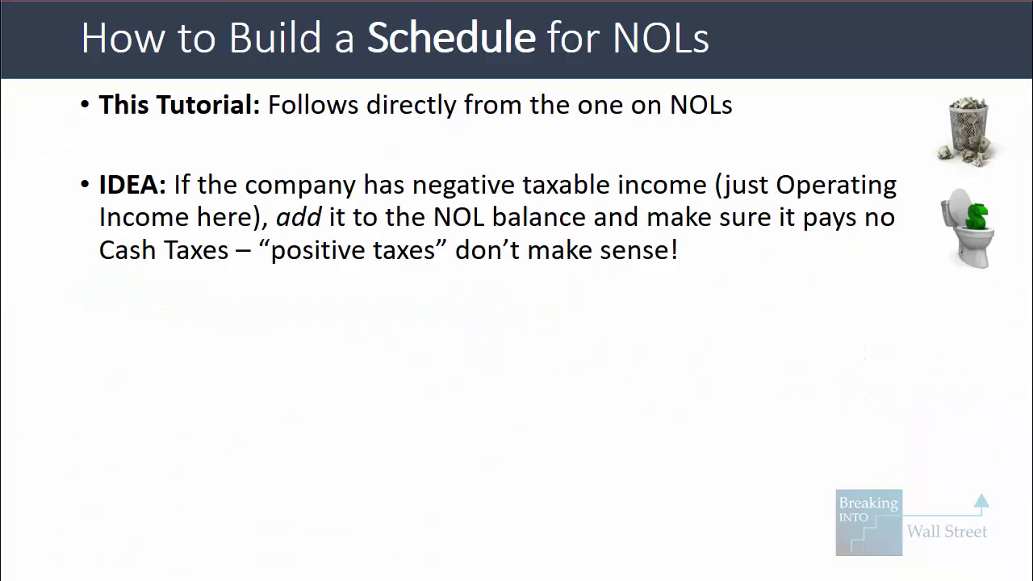
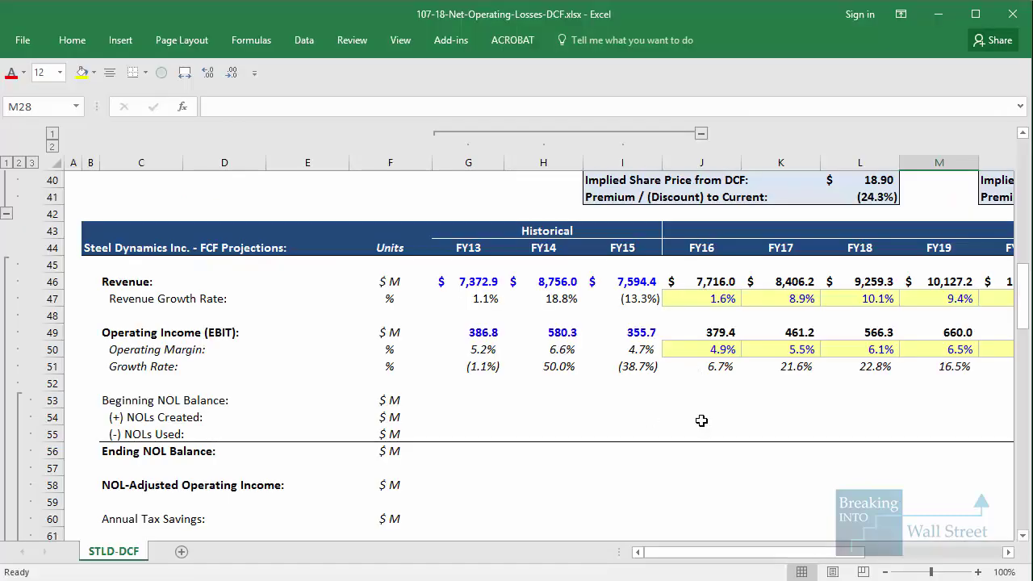
click(702, 407)
scroll(701, 410, down, 2)
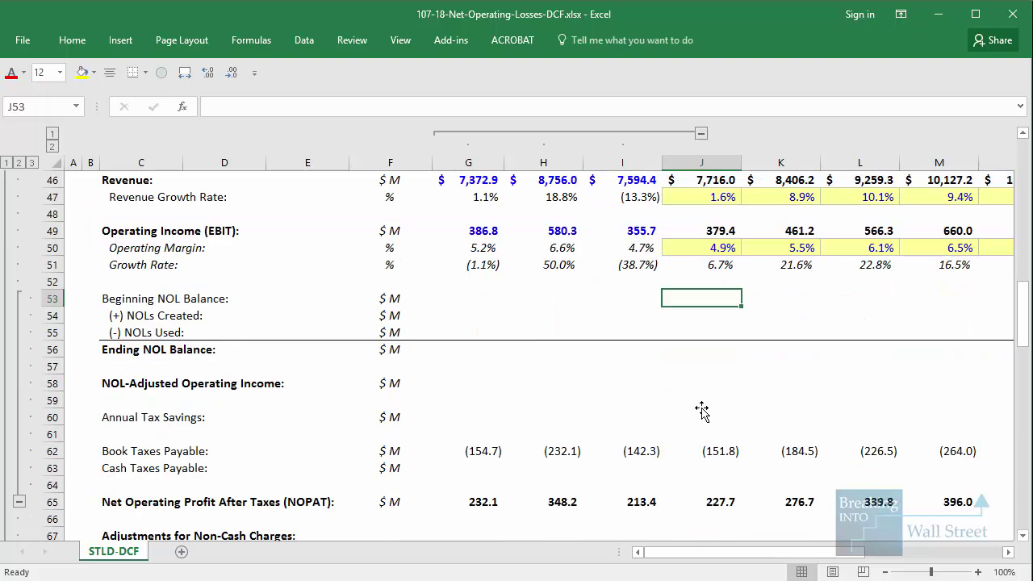
text(=+)
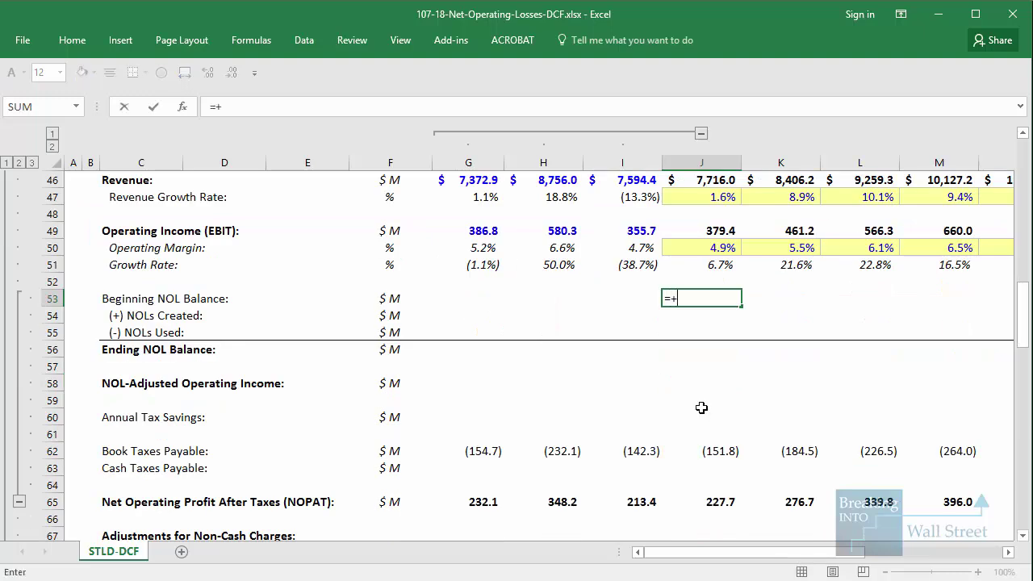
scroll(701, 407, up, 12)
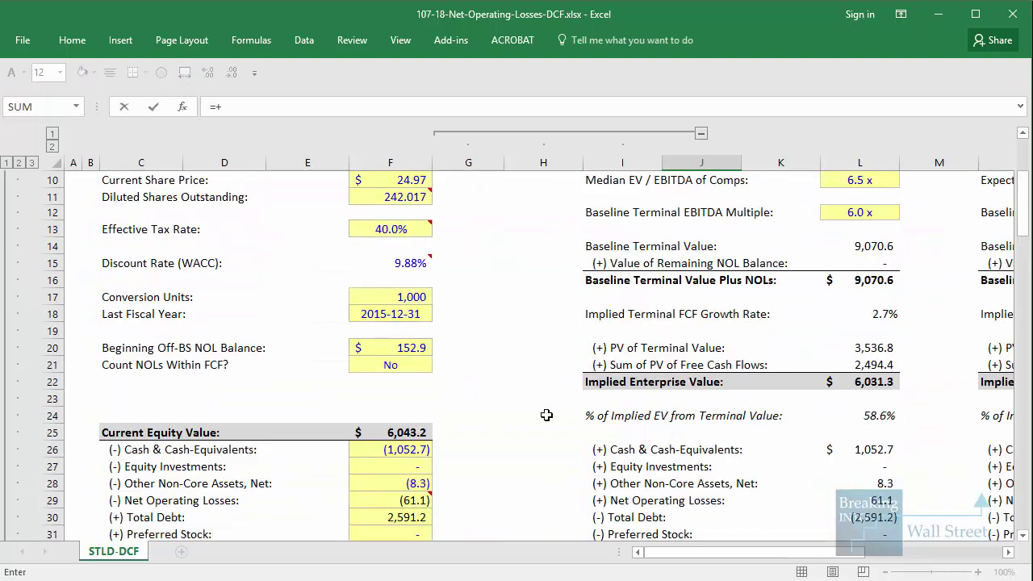
click(413, 347)
scroll(427, 383, down, 1)
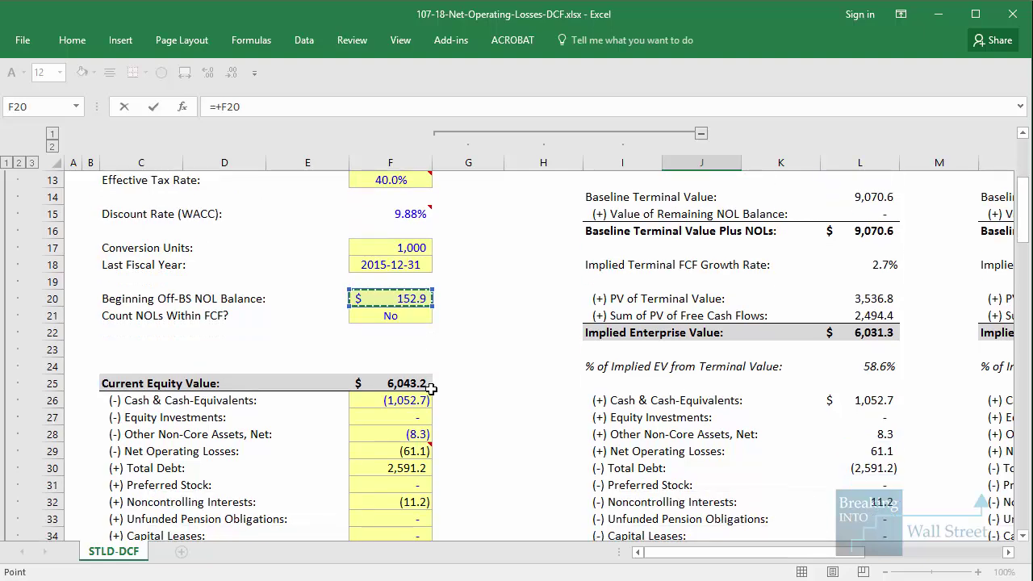
scroll(432, 389, down, 1)
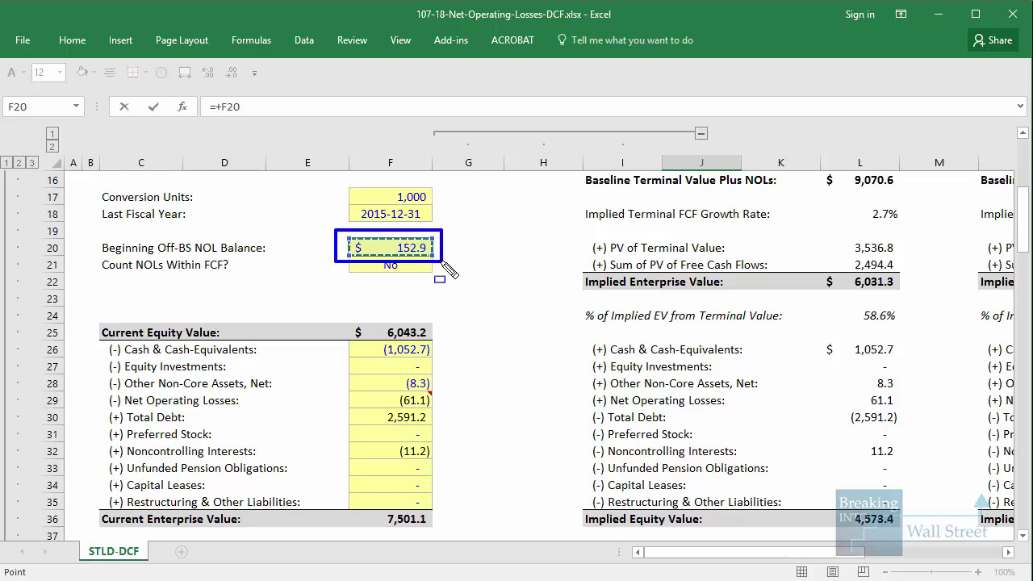
scroll(330, 341, down, 1)
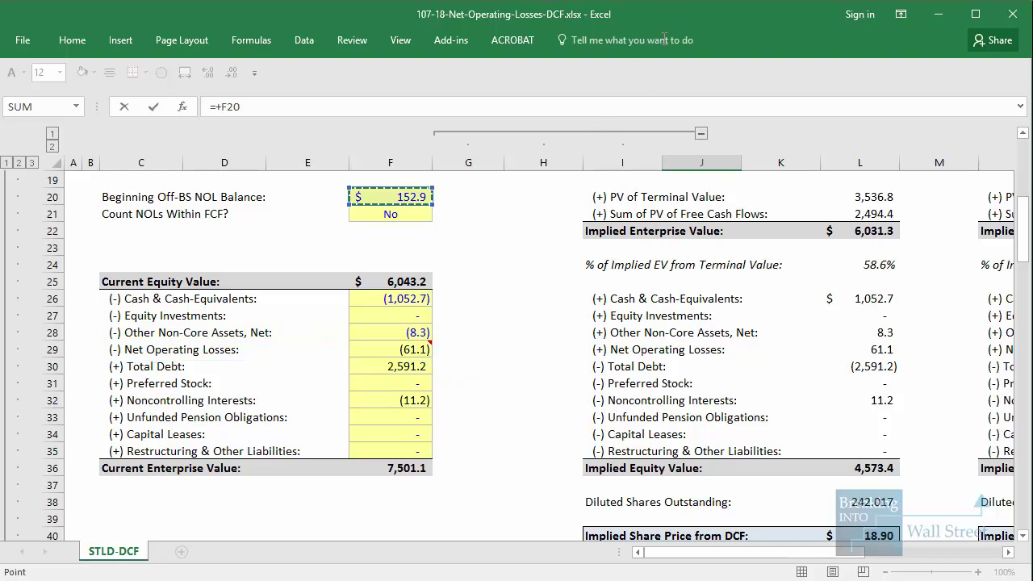
scroll(536, 396, down, 8)
key(Return)
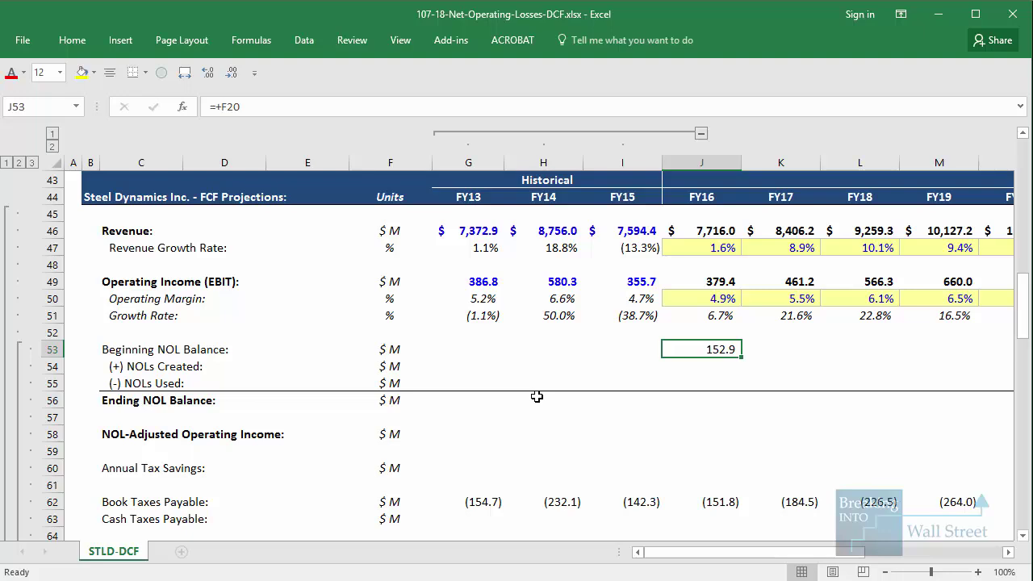
Enter =MAX(0,-J49) as the FY16 NOLs Created so that only negative operating income adds to the balance.
text(=MAX(0,)
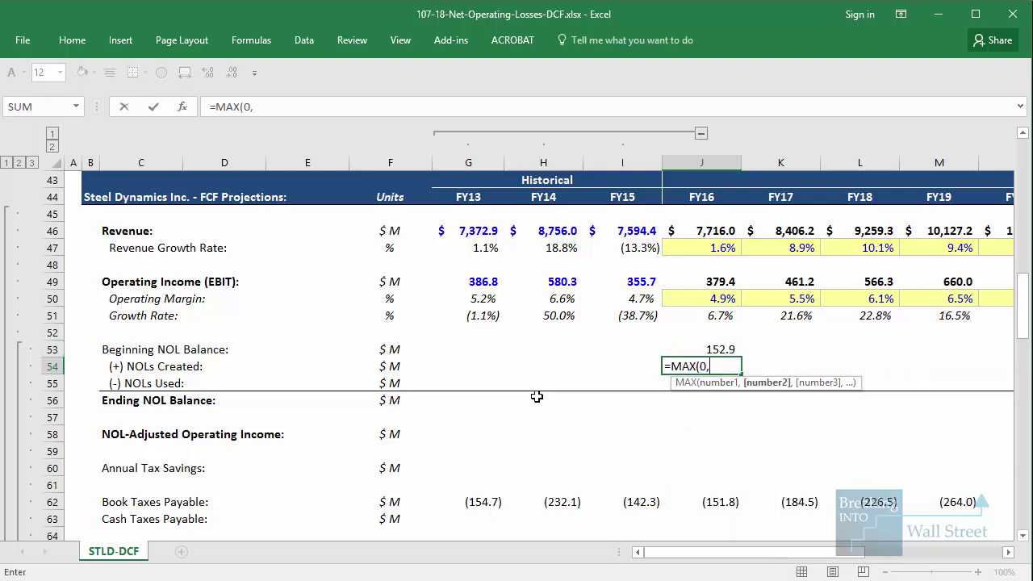
text(-)
click(720, 282)
text())
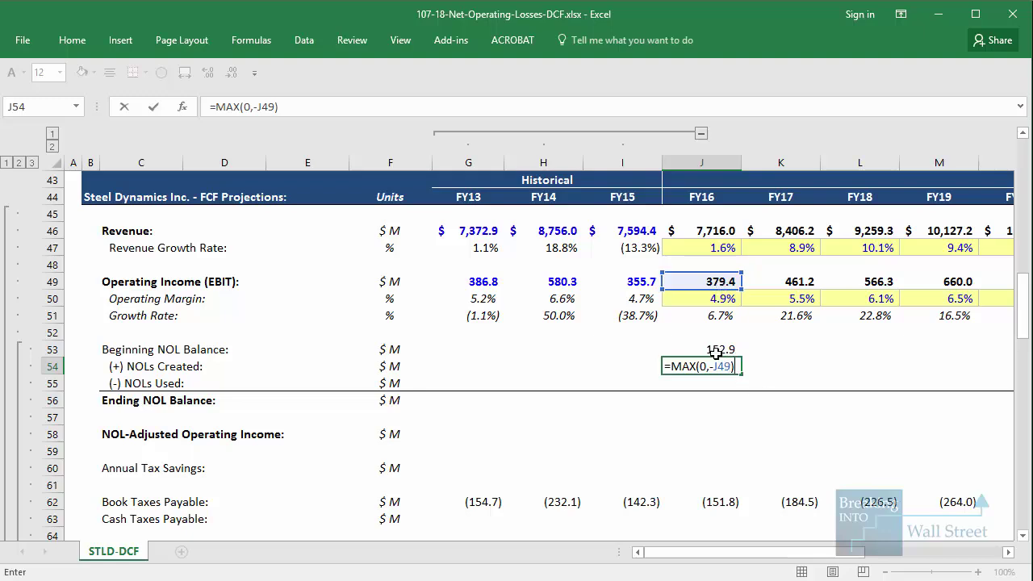
drag(714, 360, 747, 381)
key(Escape)
key(ctrl+Return)
Test the NOLs Created formula with an FY16 operating margin of -2%, and undo the margin change.
key(Up)
key(Up)
key(Up)
key(Up)
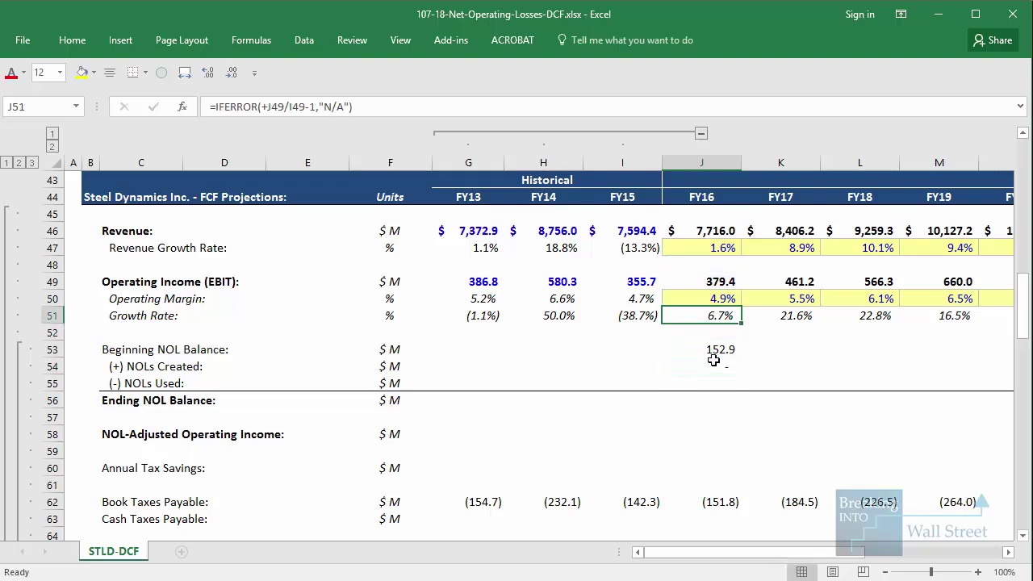
text(-2%)
key(ctrl+Return)
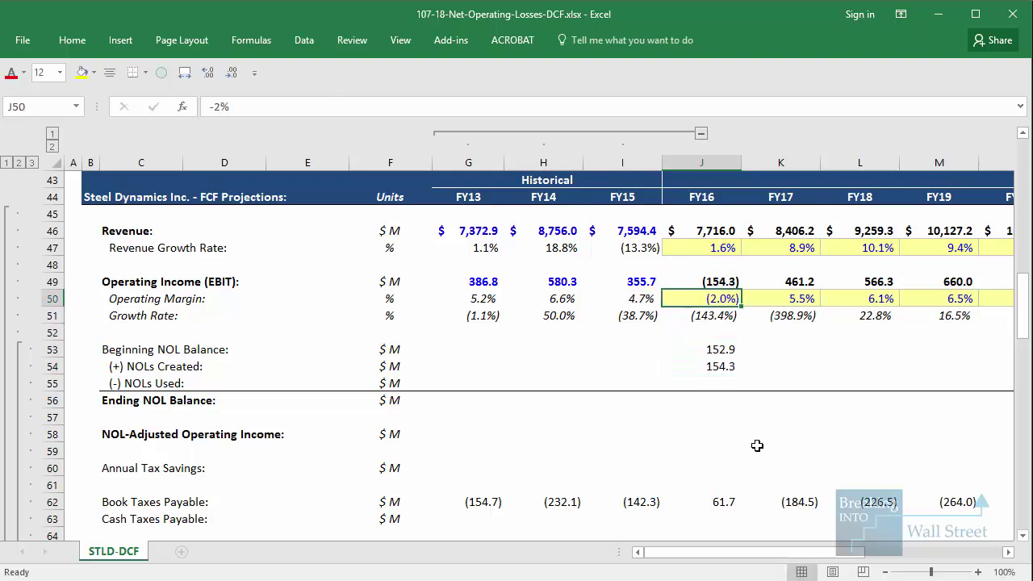
drag(696, 354, 741, 374)
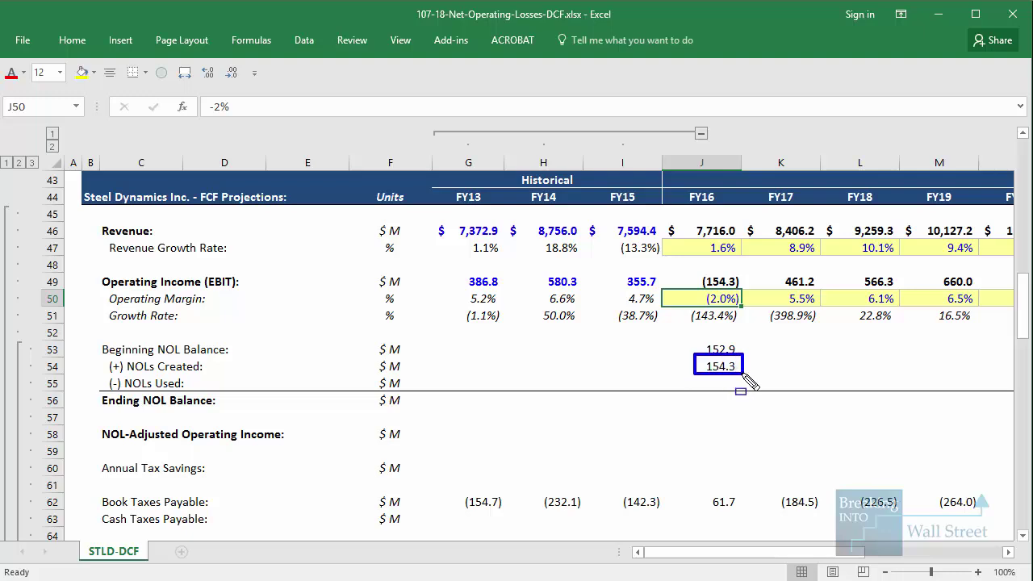
mouse_move(673, 261)
mouse_down()
mouse_move(768, 305)
mouse_move(758, 292)
mouse_up()
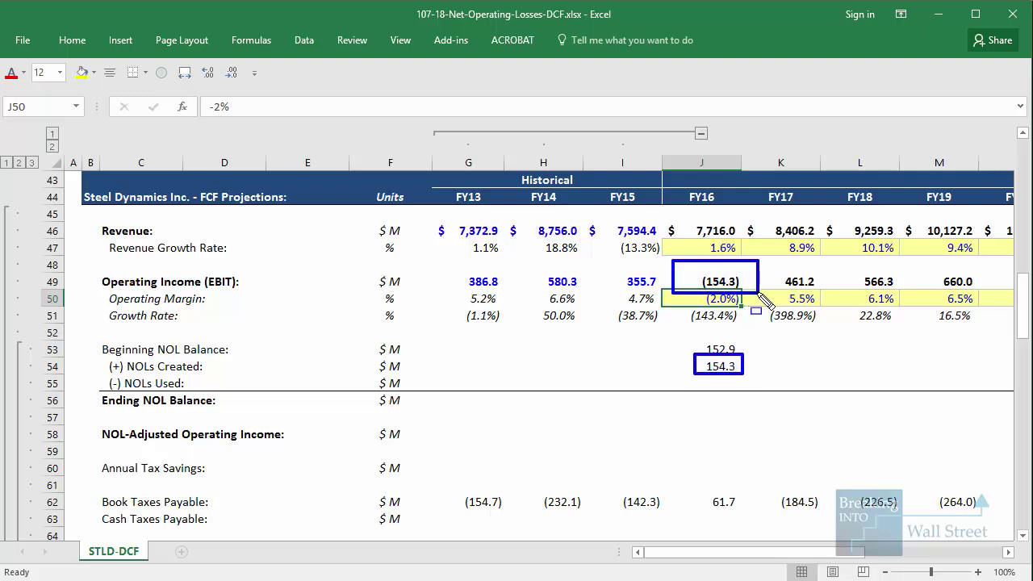
key(ctrl+z)
click(717, 364)
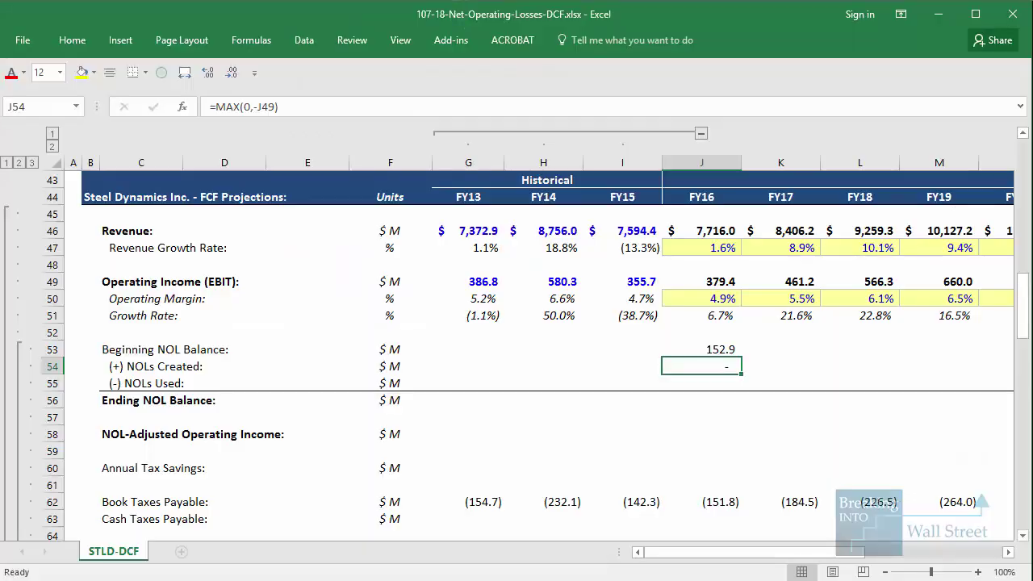
Enter =-MIN(+J53+J54,MAX(J49,0)) in J55 as the FY16 NOLs Used, limited by the available balance and positive operating income.
click(701, 384)
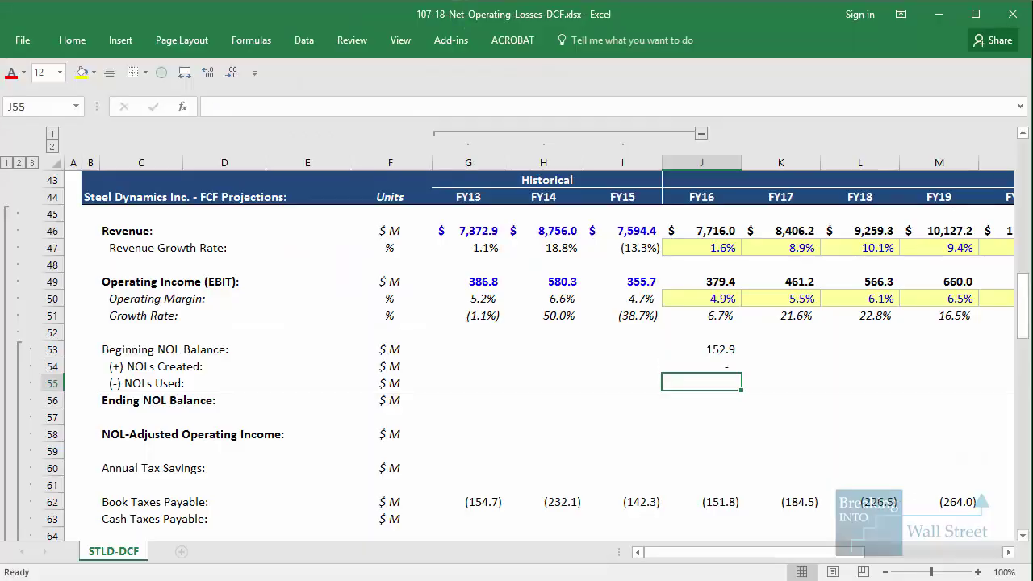
text(=-)
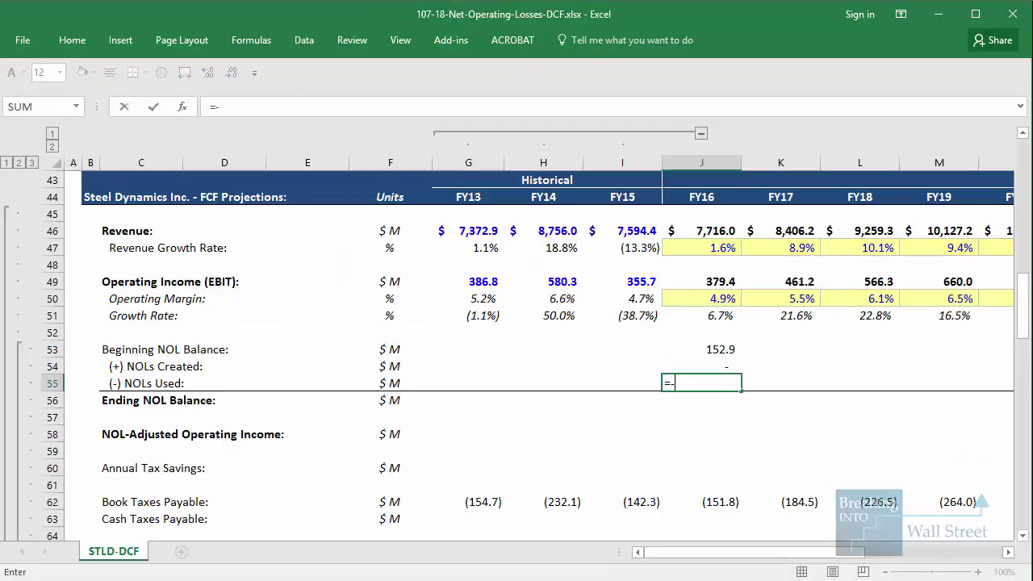
text(MIN()
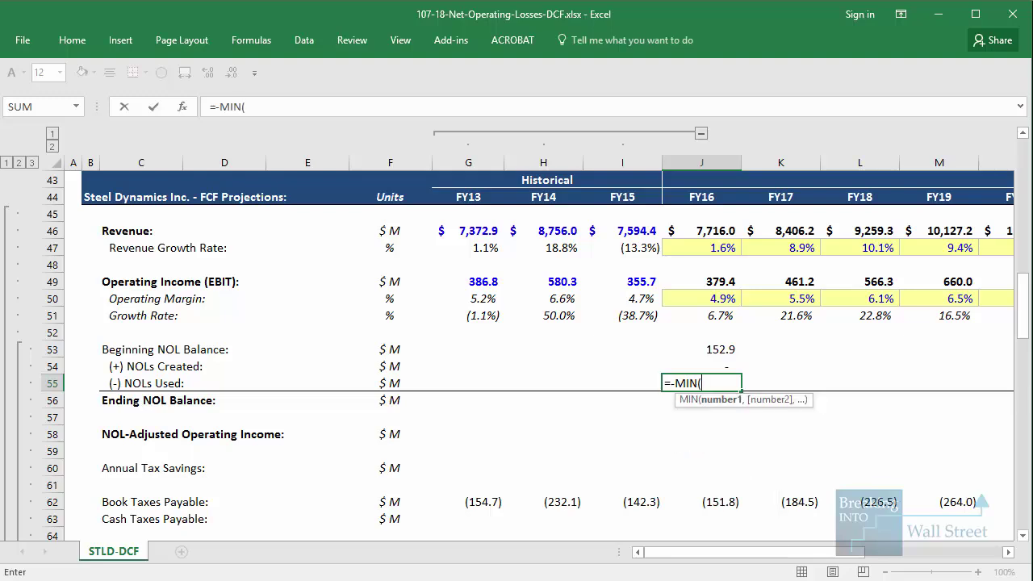
text(+)
key(Up)
key(Up)
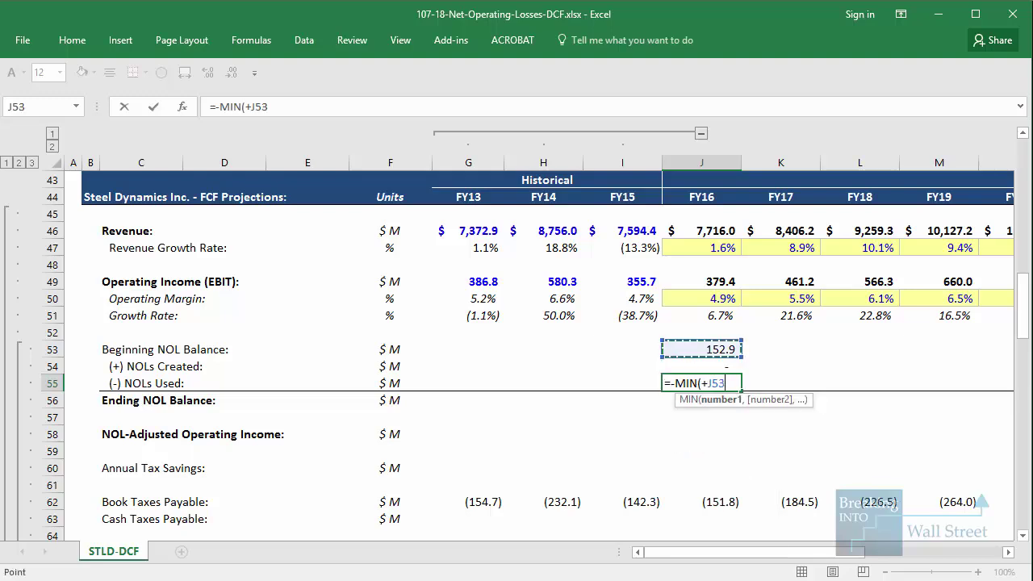
text(+)
key(Up)
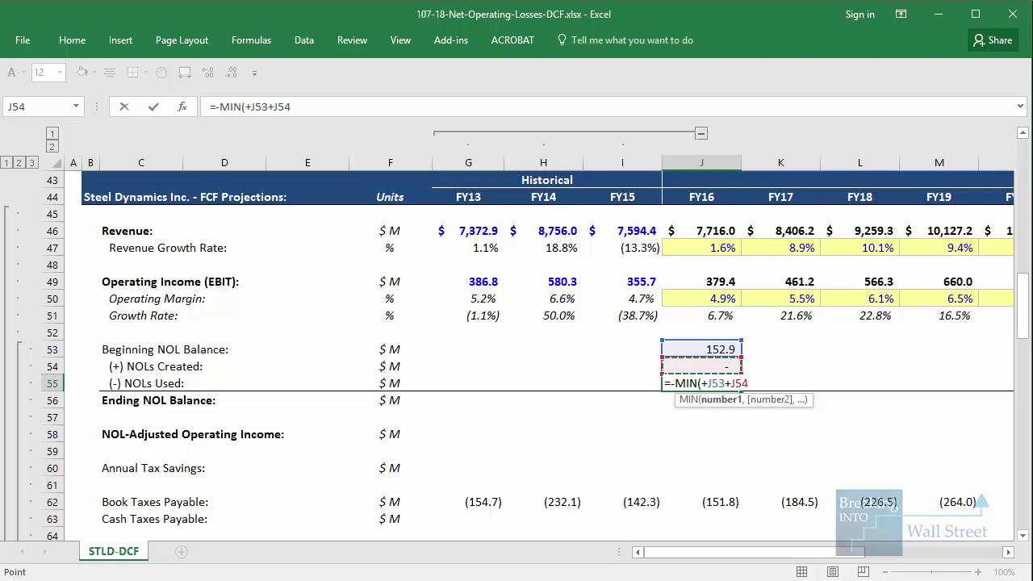
text(,MAX()
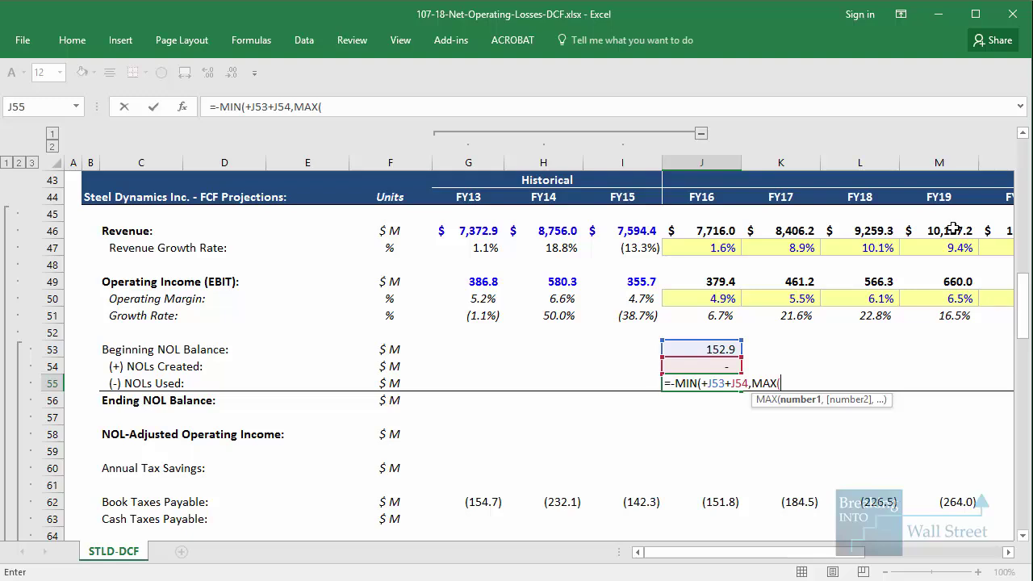
click(722, 282)
text(,0)))
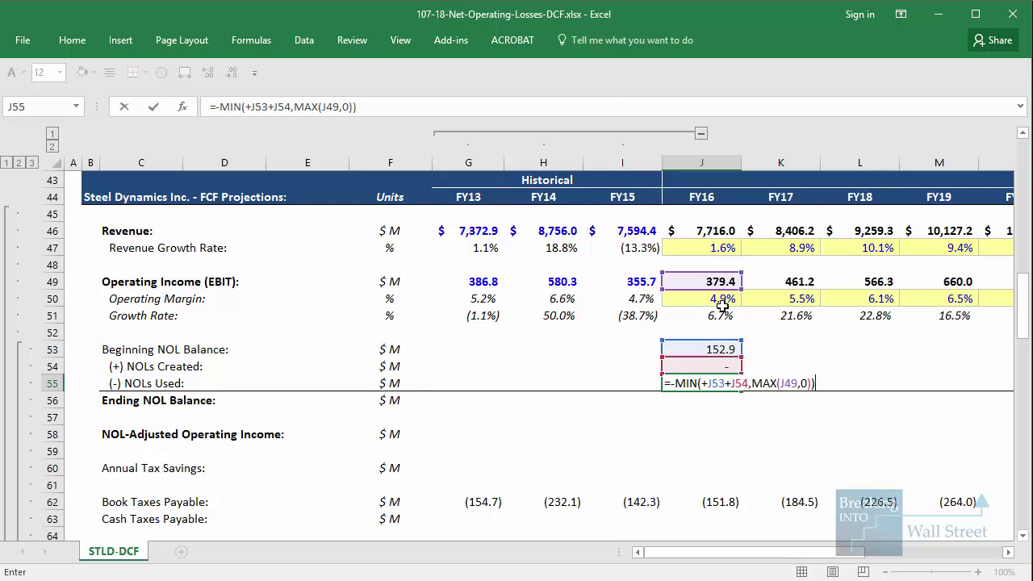
drag(664, 280, 767, 393)
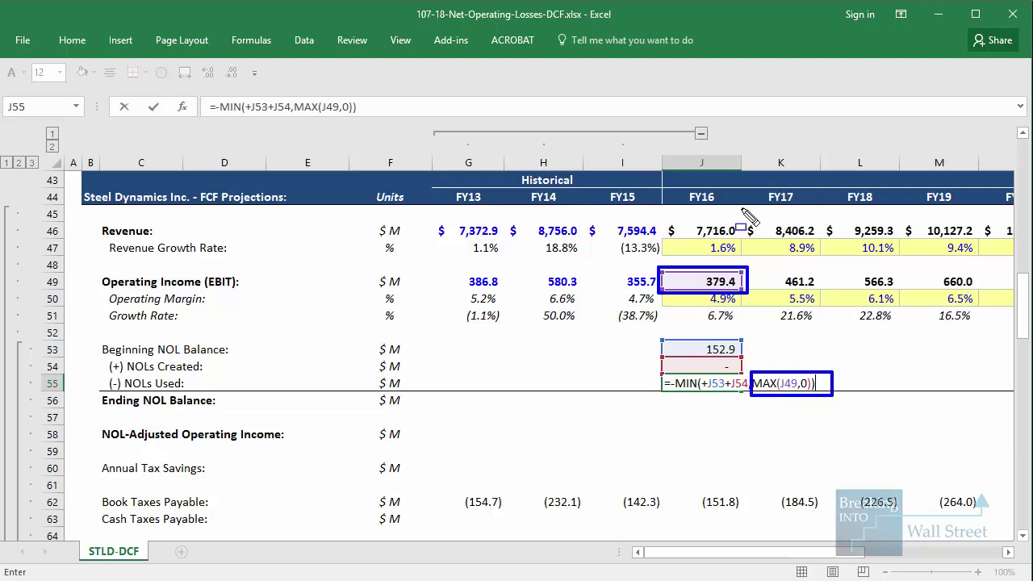
key(Escape)
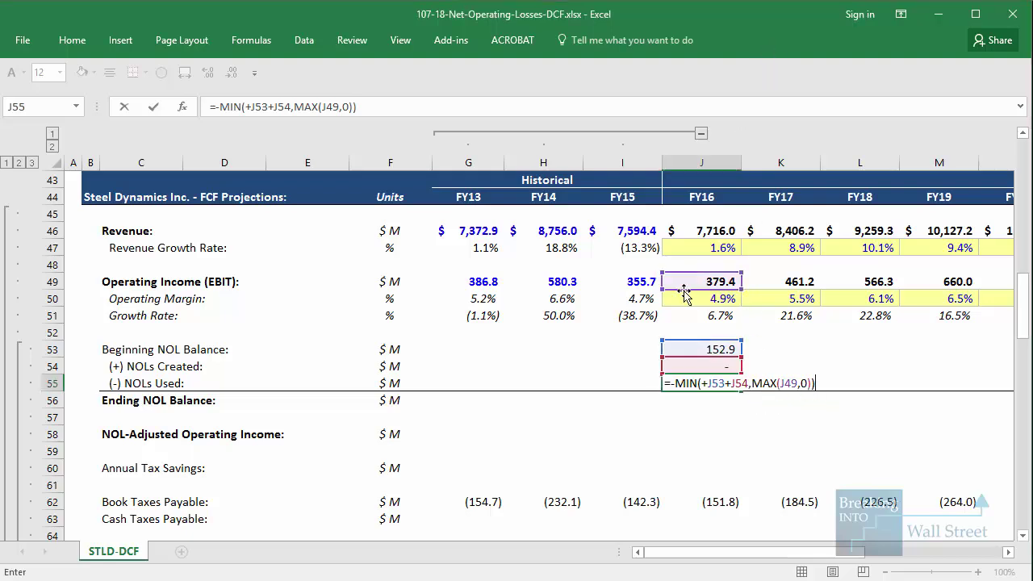
drag(652, 262, 751, 290)
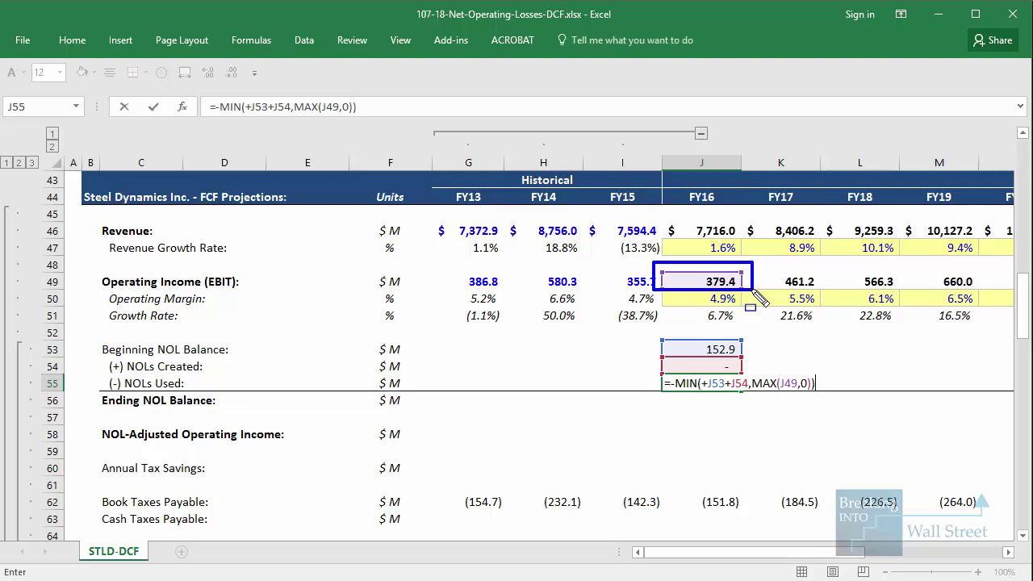
mouse_move(648, 330)
mouse_down()
mouse_move(770, 395)
mouse_move(757, 374)
mouse_up()
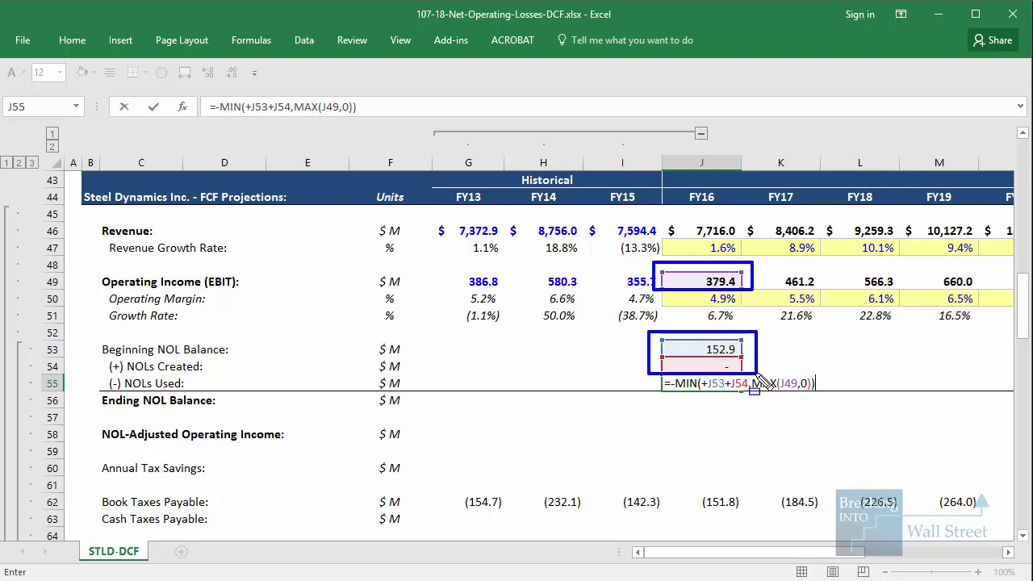
key(Escape)
key(ctrl+Return)
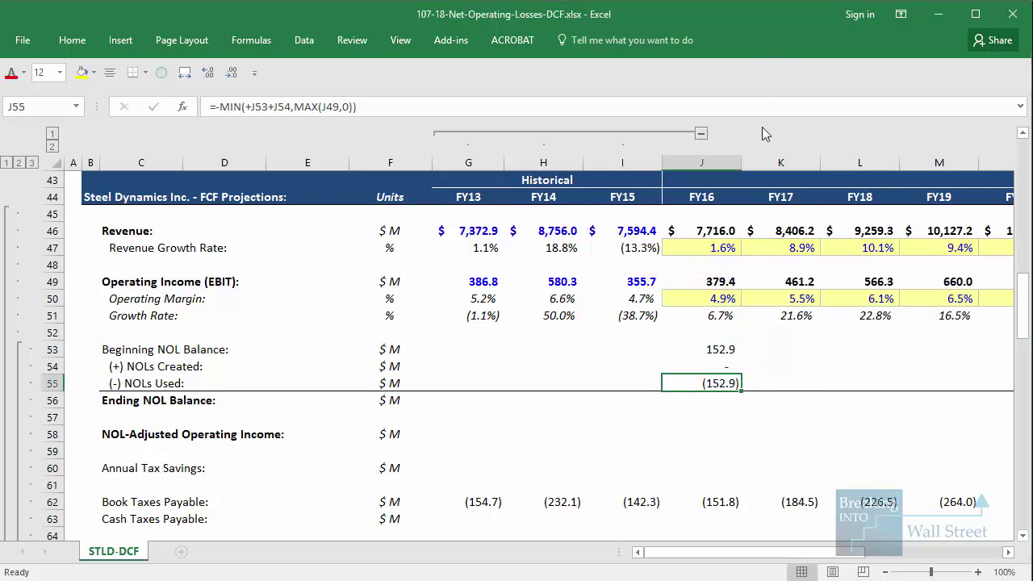
Sum J53:J55 in J56 as the FY16 Ending NOL Balance.
key(Down)
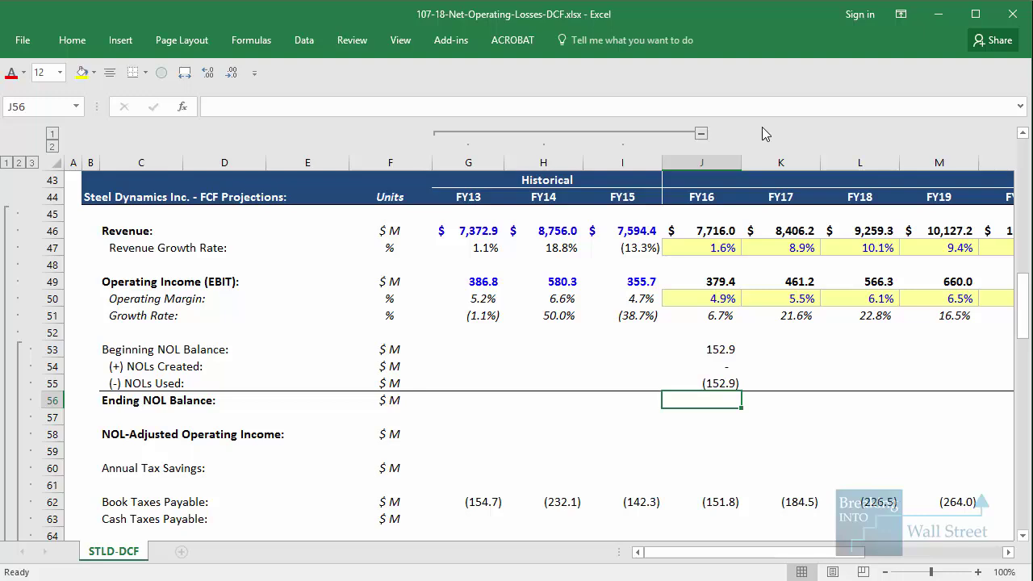
key(Up)
key(shift+Up)
key(shift+Up)
mouse_move(652, 262)
mouse_down()
mouse_move(670, 279)
mouse_move(761, 296)
mouse_up()
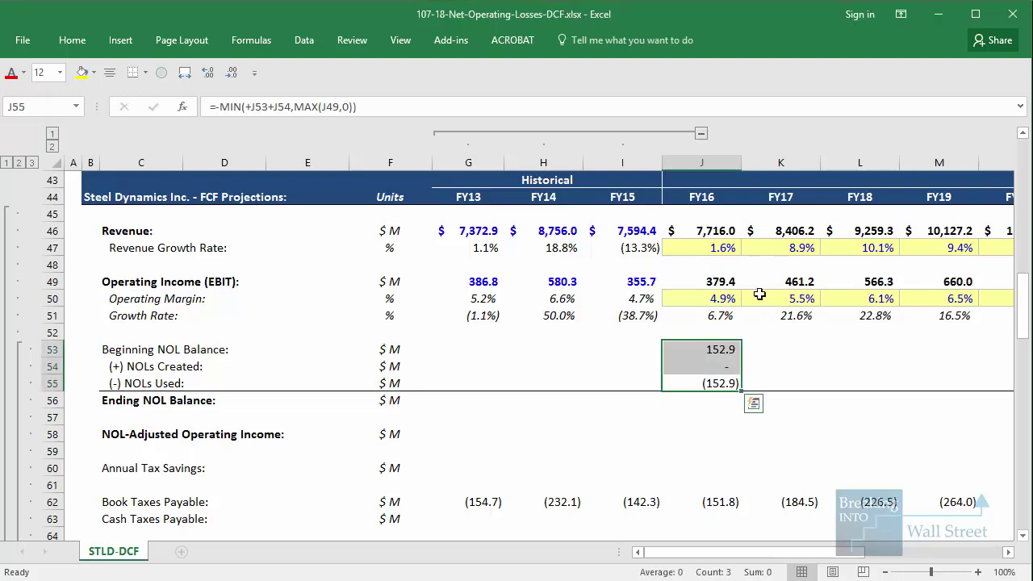
click(716, 398)
key(alt+equal)
key(ctrl+Return)
key(F2)
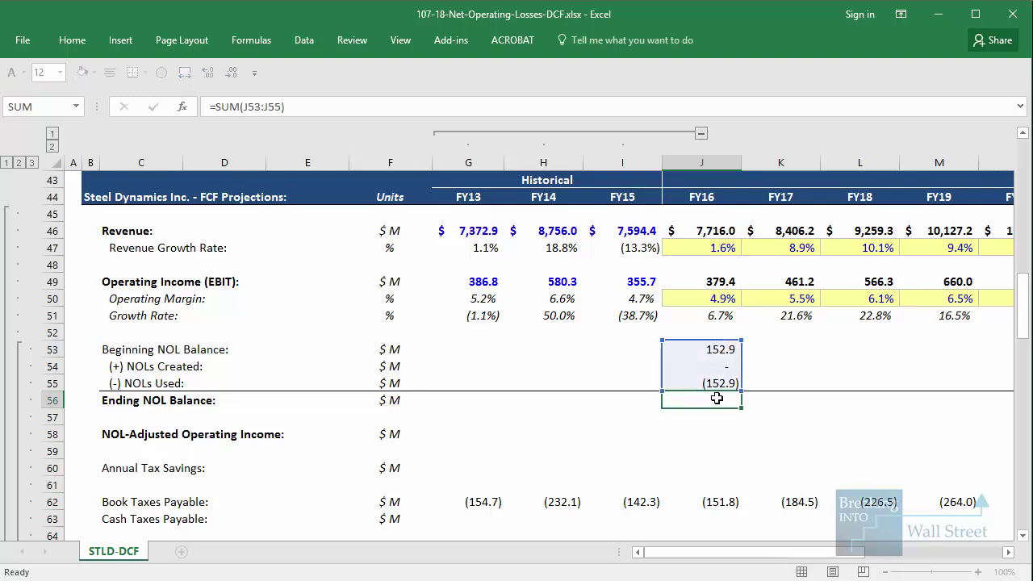
key(Return)
Calculate the FY16 NOL-Adjusted Operating Income in J58 as operating income plus the negative NOLs Used, =+J49+J55.
key(Down)
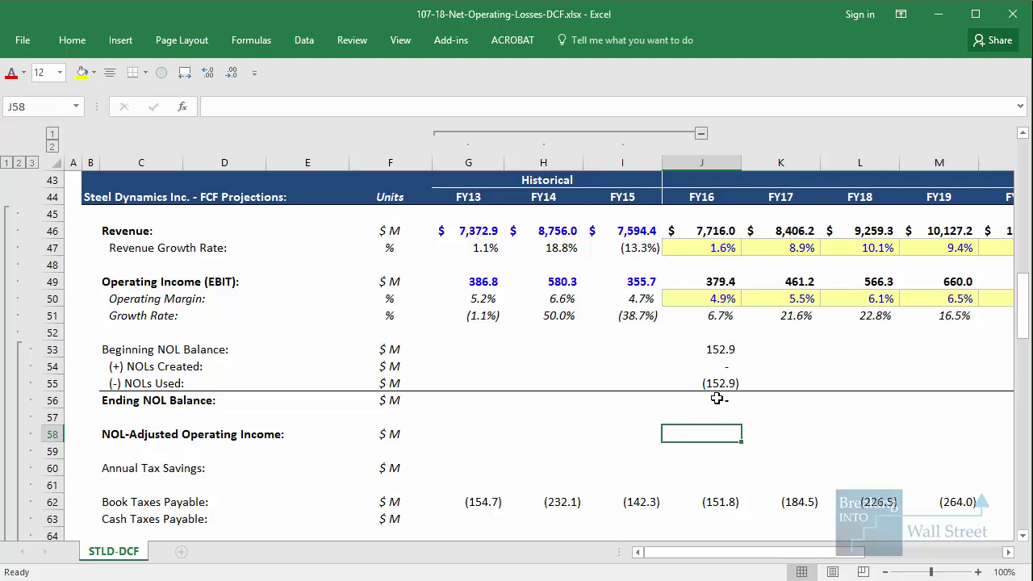
text(=+)
key(Up)
key(Up)
key(Up)
key(Up)
key(Up)
key(Up)
key(Up)
key(Up)
key(Up)
text(+)
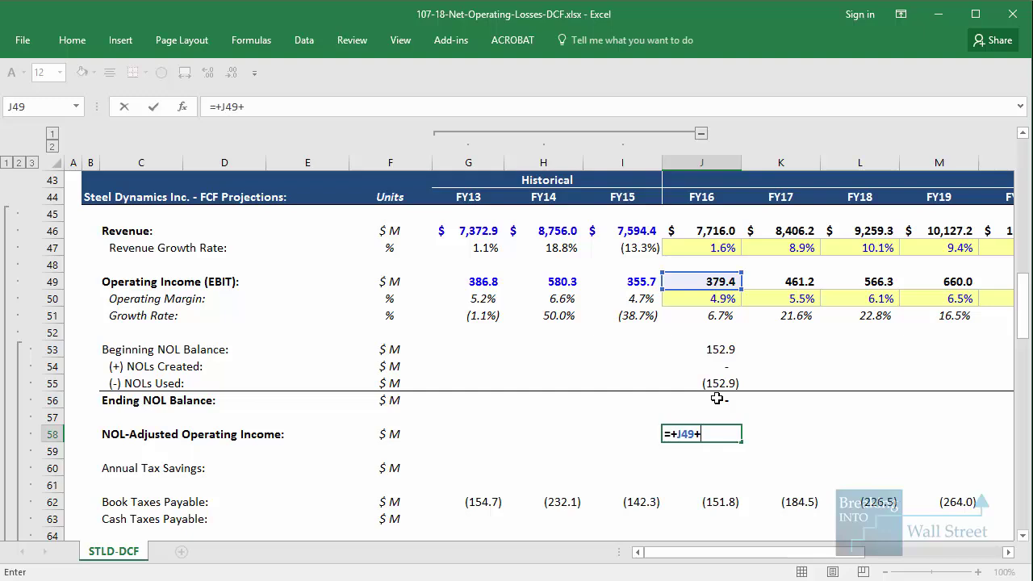
key(Up)
key(Up)
key(Up)
key(ctrl+Return)
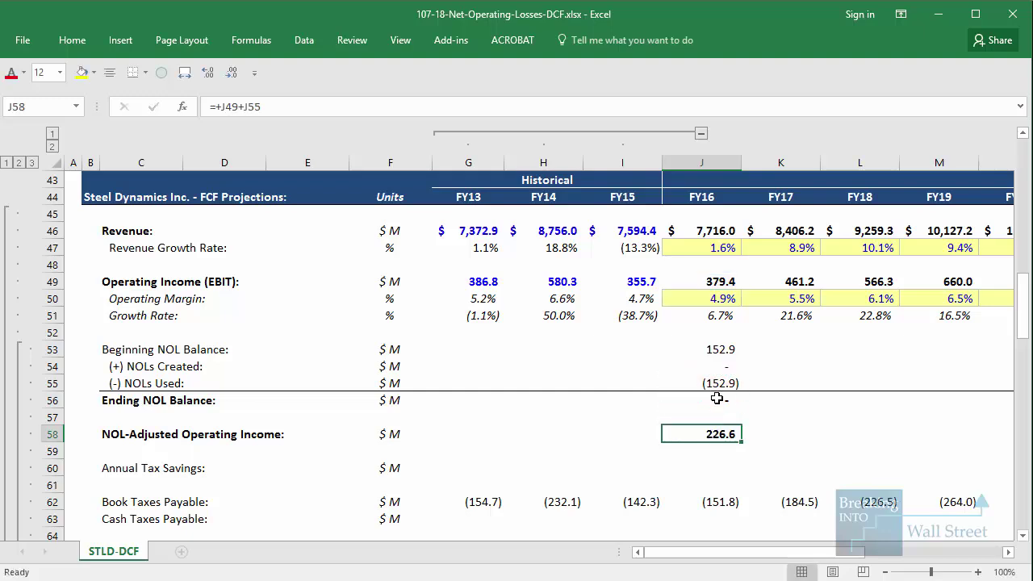
Calculate the FY16 Annual Tax Savings in J60 from the NOLs Used with =-J55*Tax_Rate.
key(Down)
key(Down)
text(=)
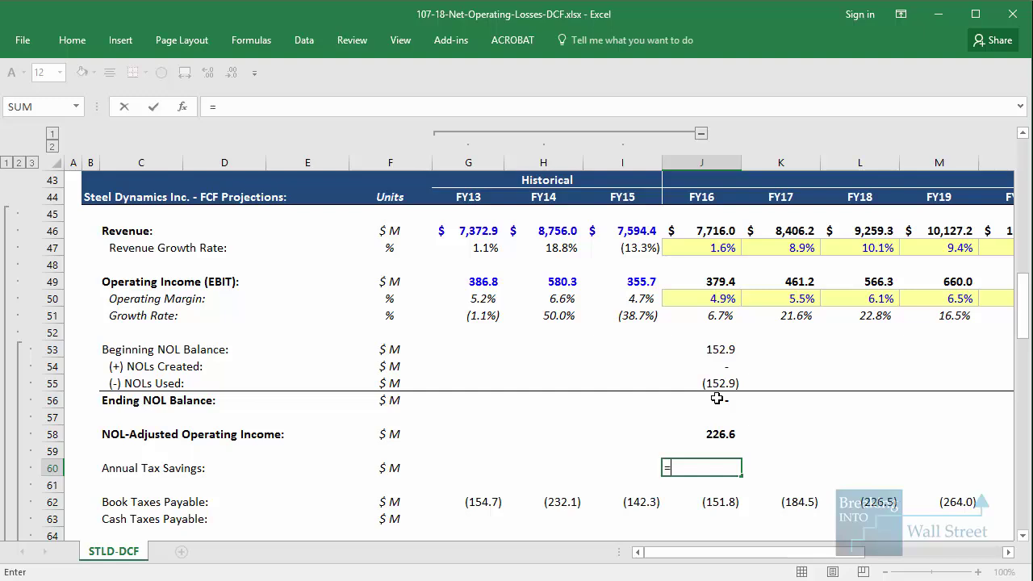
text(-)
key(Up)
key(Up)
key(Up)
key(Up)
key(Up)
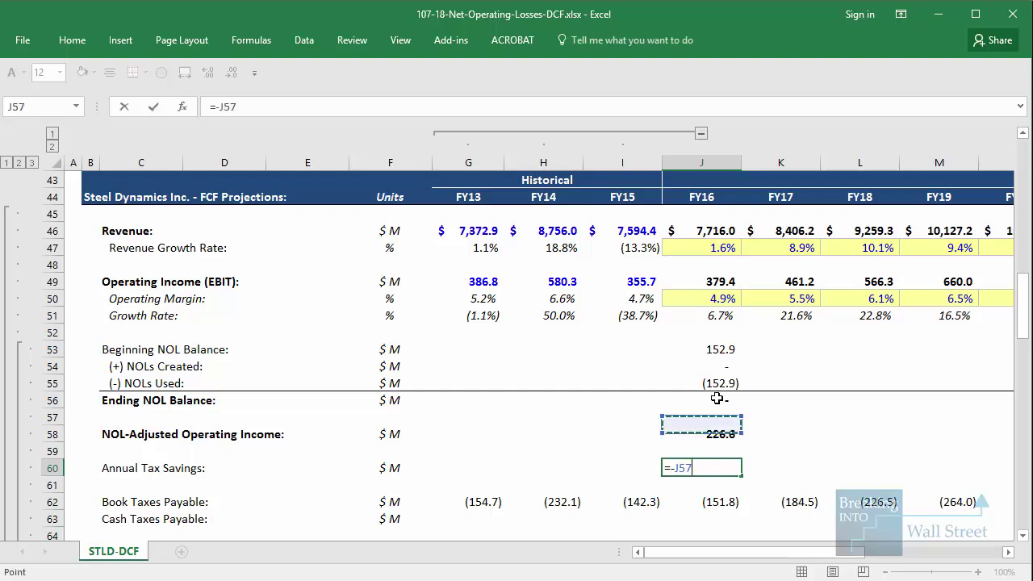
text(*Tax_Rate)
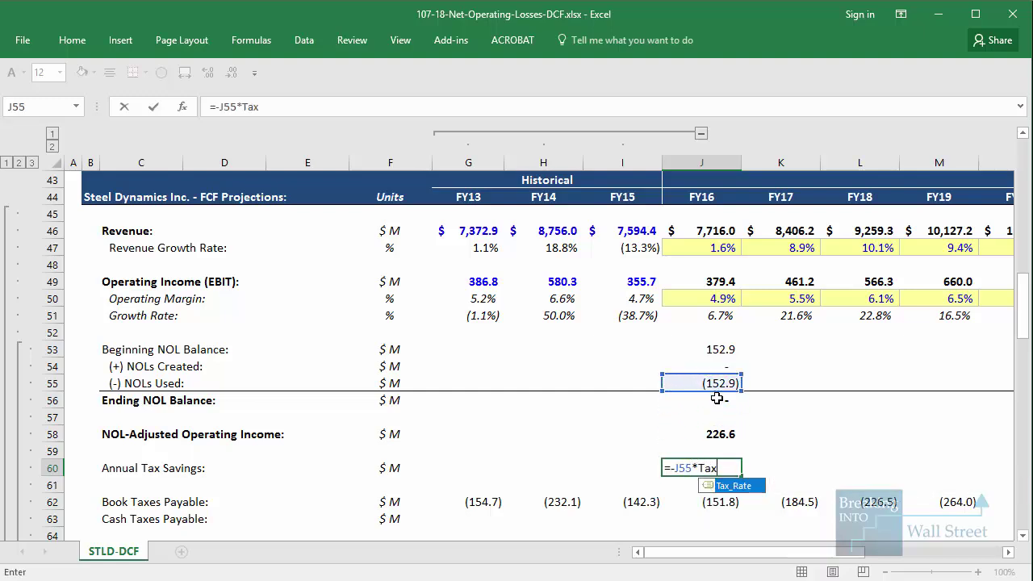
key(ctrl+Return)
Examine how the FY16 Book Taxes Payable formula in J62 is calculated.
key(Down)
key(Down)
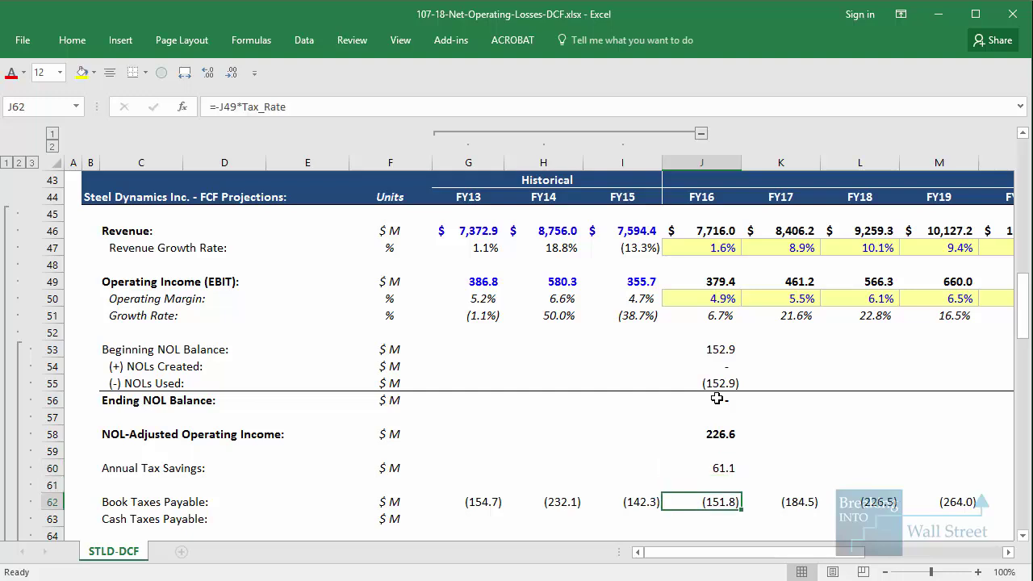
key(F2)
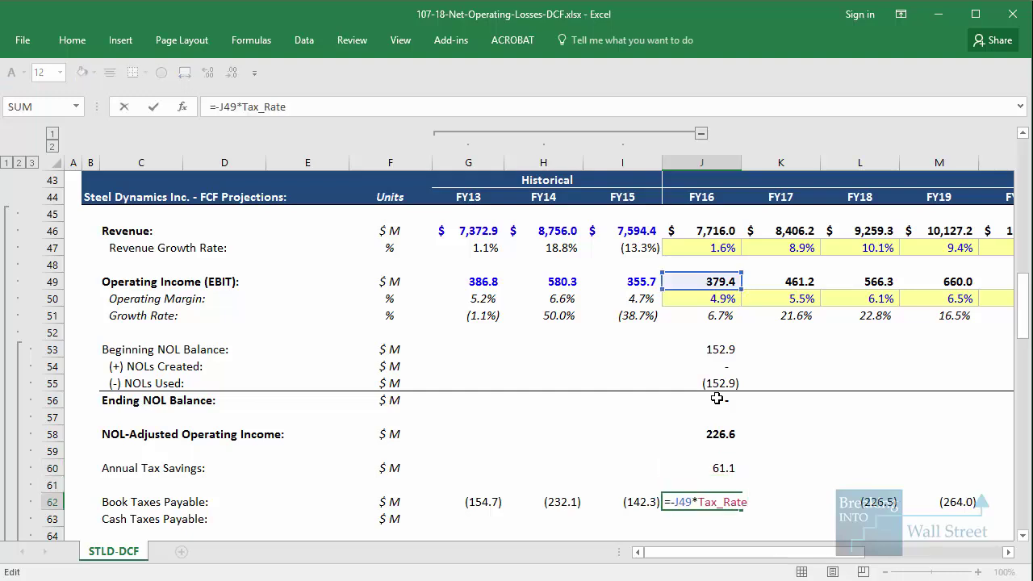
key(Tab)
key(Left)
key(Left)
key(Right)
Enter =-MAX(J58,0)*Tax_Rate in J63 as the FY16 Cash Taxes Payable, based on the NOL-Adjusted Operating Income.
key(Down)
scroll(716, 399, down, 1)
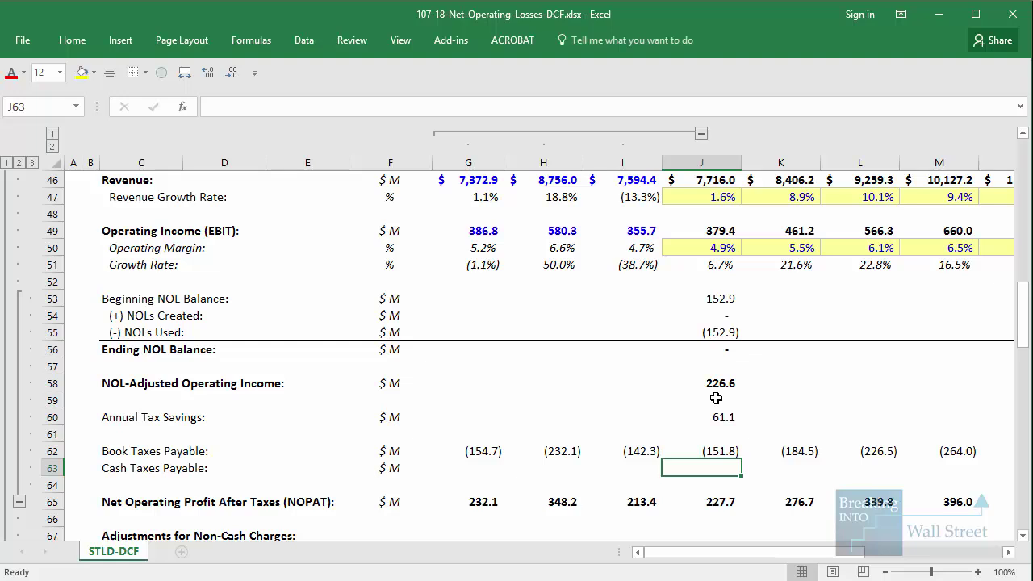
text(=-MAX)
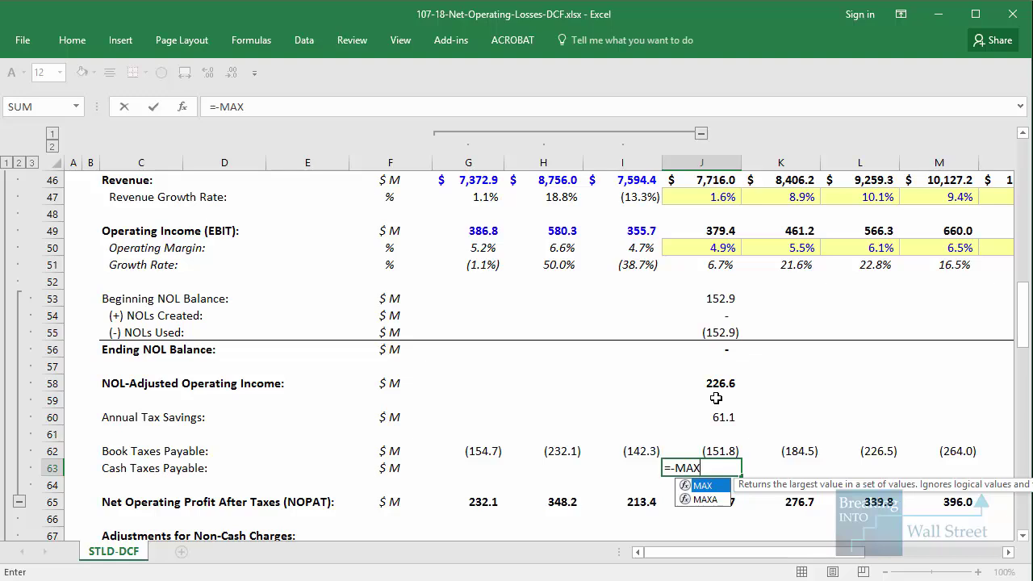
text(()
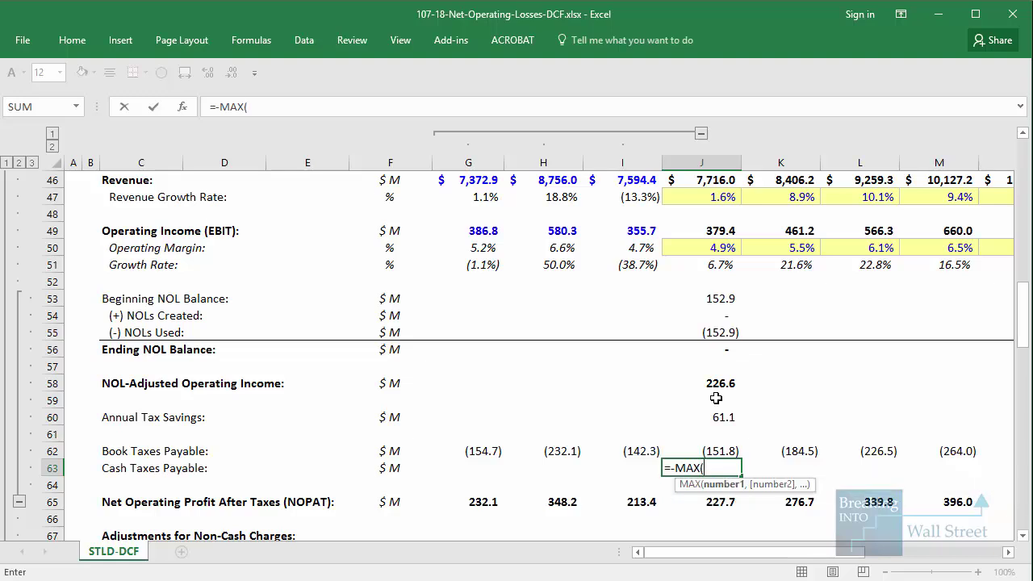
click(725, 383)
text(,0)
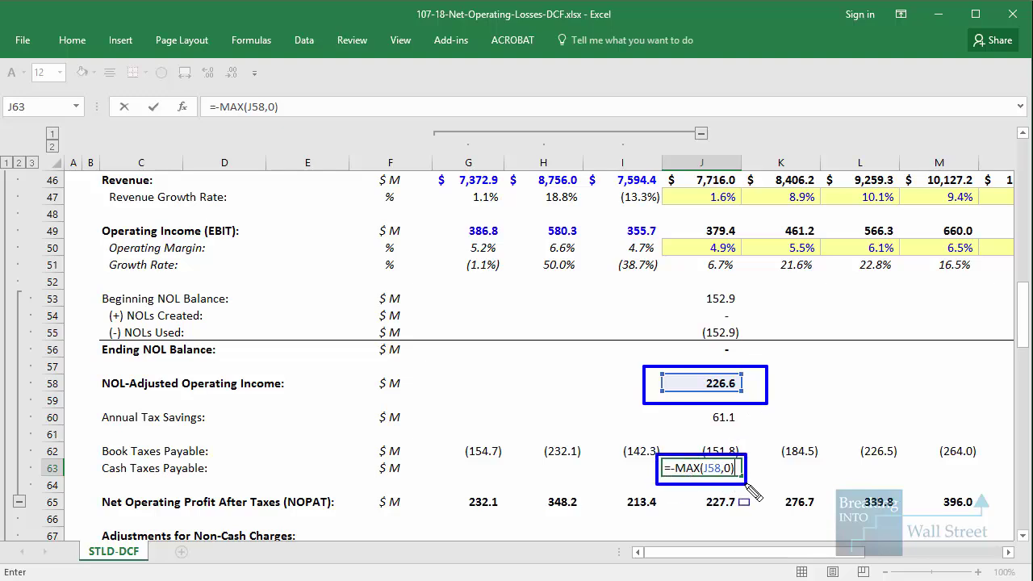
click(769, 30)
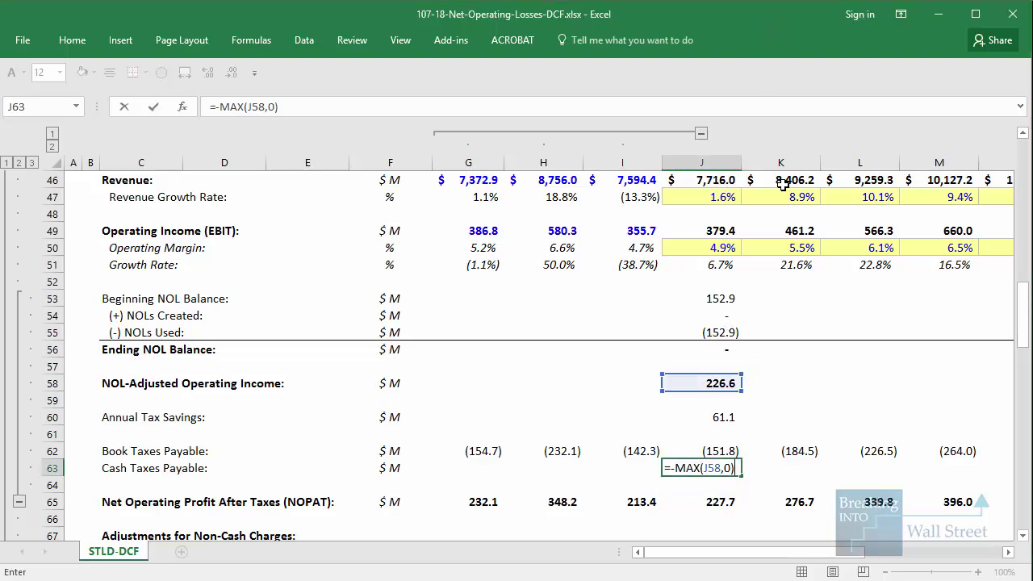
text(Tax)
key(ctrl+Return)
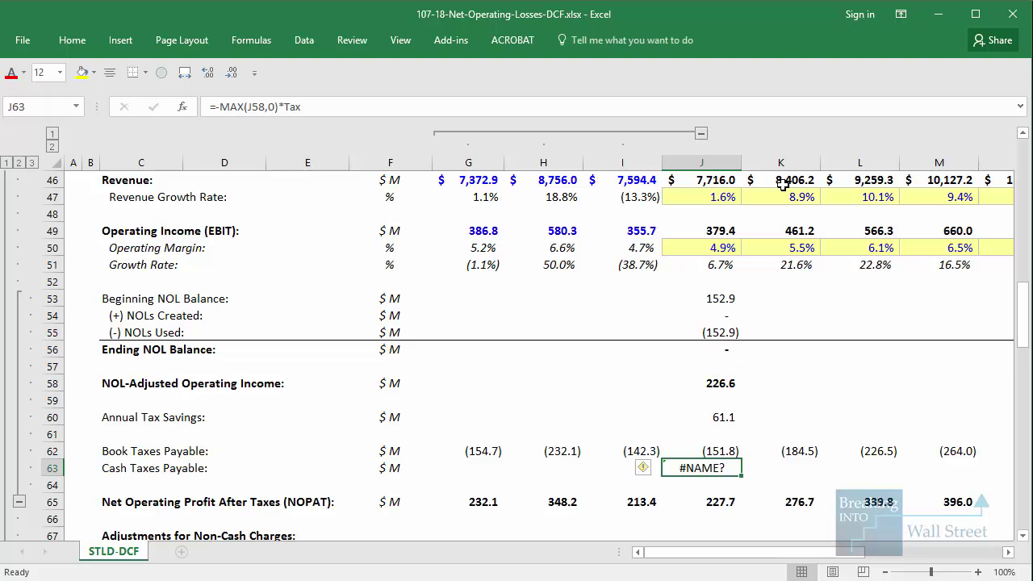
key(F2)
text(_Rate)
key(ctrl+Return)
key(ctrl+c)
key(Escape)
Link the FY17 Beginning NOL Balance in K53 to the FY16 Ending NOL Balance with =+J56.
key(Up)
key(Up)
key(Up)
key(Up)
key(Up)
key(Up)
key(Up)
key(Up)
key(Up)
key(Up)
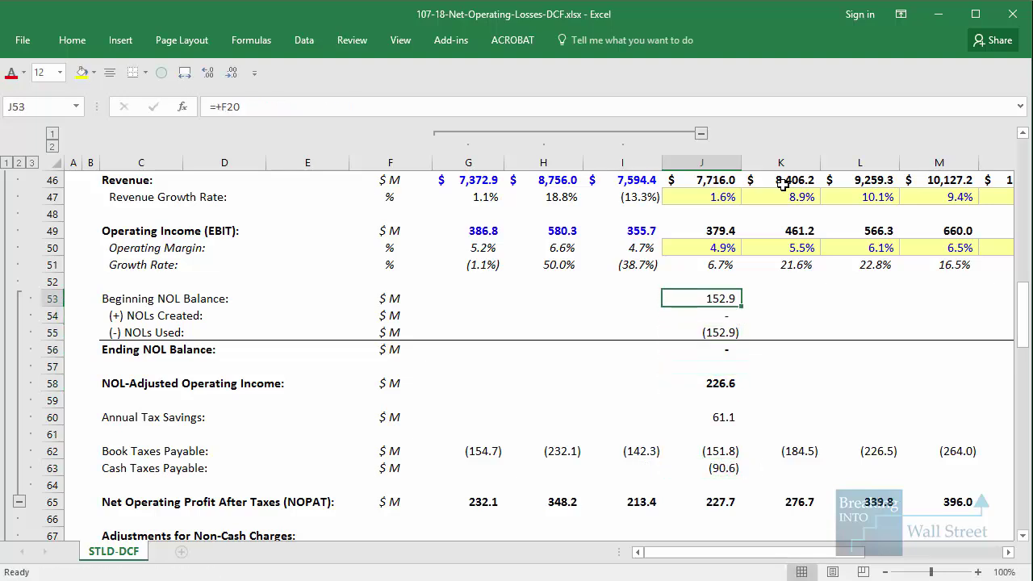
key(Right)
text(=+)
key(Left)
key(Down)
key(Down)
key(Down)
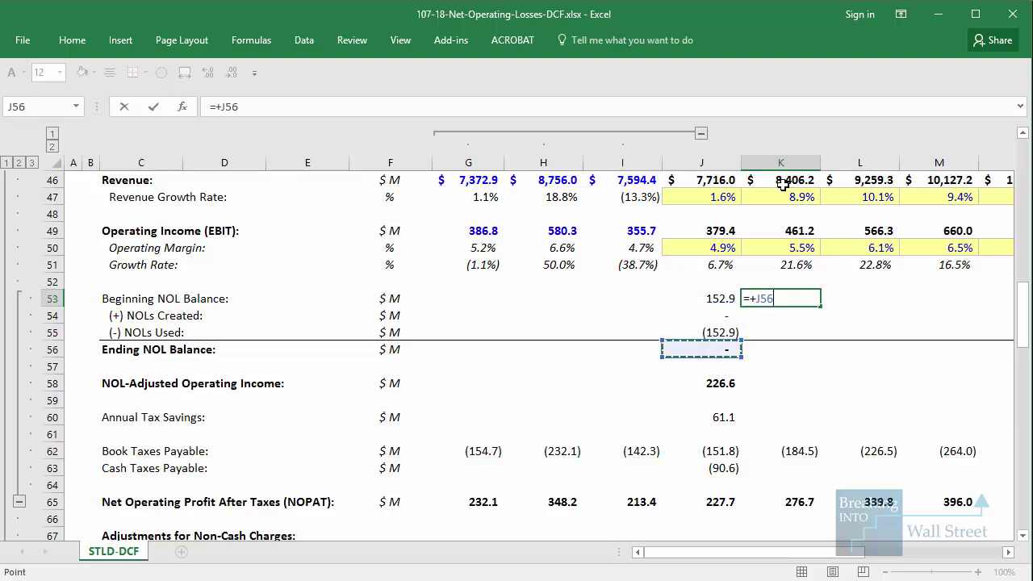
key(ctrl+Return)
Copy the FY16 NOLs Created, NOLs Used and Ending NOL Balance formulas in J54:J56 into the FY17 column.
key(Left)
key(Down)
key(shift+Down)
key(shift+Down)
key(ctrl+c)
key(shift+Right)
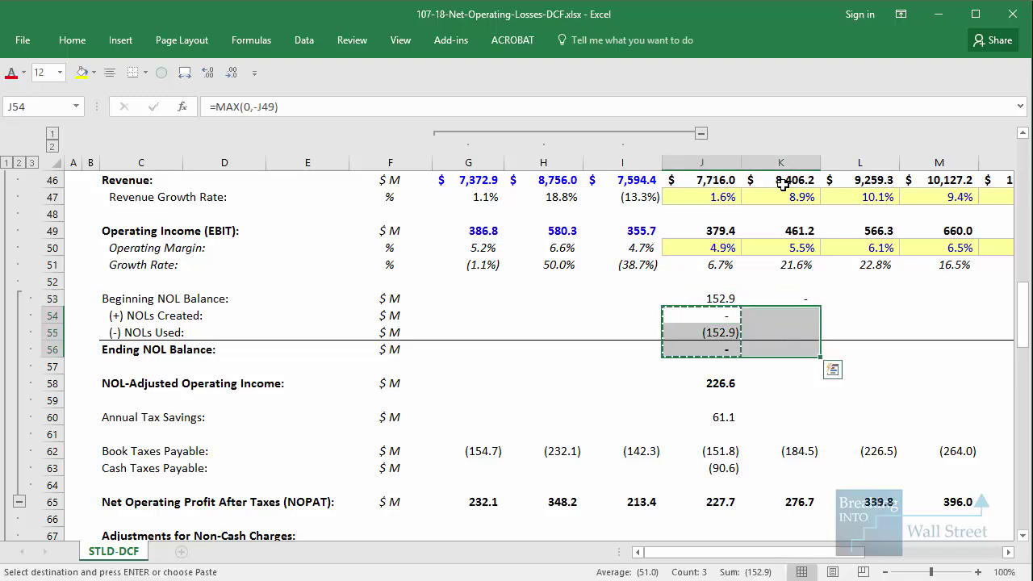
key(Return)
Fill the FY17 NOL schedule formulas in K53:K56 across the remaining projection years through column S.
key(Right)
key(Up)
scroll(288, 311, right, 4)
key(shift+Down)
key(shift+Down)
key(shift+Down)
key(shift+Right)
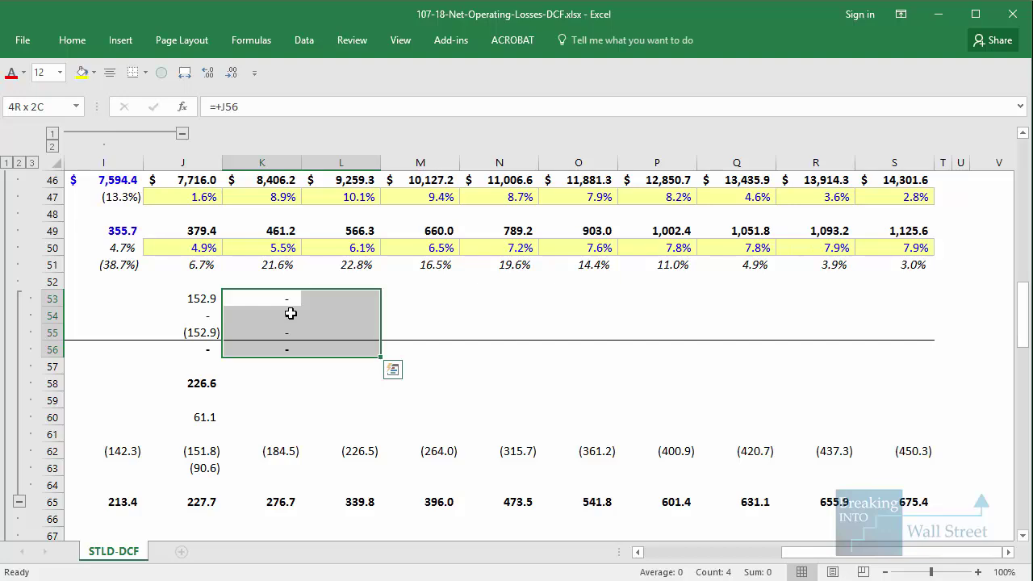
key(shift+Right)
key(shift+Right)
key(shift+Right)
key(shift+Right)
key(shift+Right)
key(shift+Right)
key(shift+Right)
key(ctrl+r)
Fill the FY16 NOL-Adjusted Operating Income and Annual Tax Savings formulas in J58:J60 across the projection years through column S, pasting formulas only.
key(Left)
key(Down)
key(Down)
key(Down)
key(Down)
key(Down)
key(shift+Down)
key(shift+Down)
key(ctrl+c)
key(shift+Right)
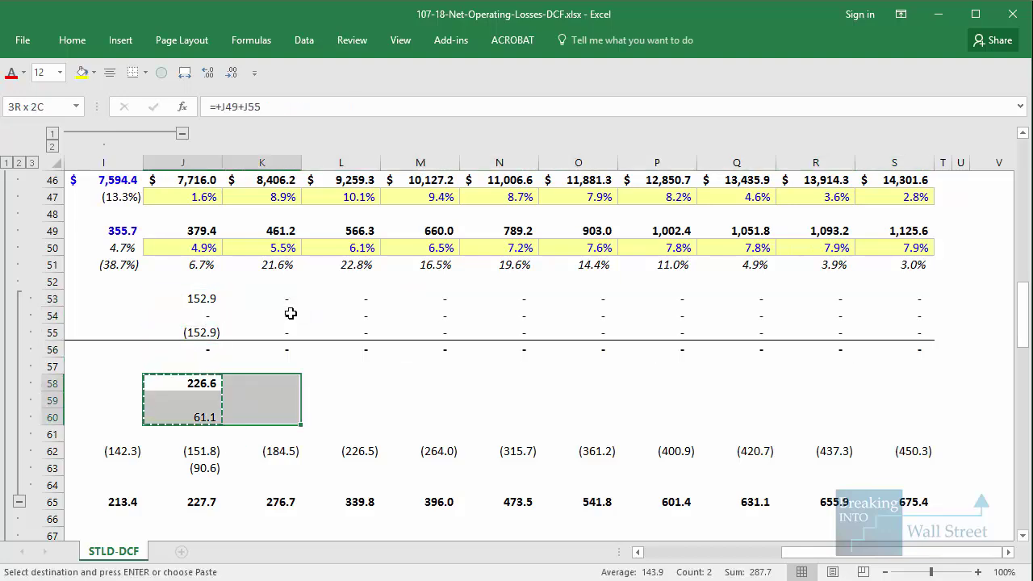
key(shift+Right)
key(shift+Right)
key(shift+Right)
key(shift+Right)
key(shift+Right)
key(shift+Right)
key(shift+Right)
key(shift+Right)
key(ctrl+alt+v)
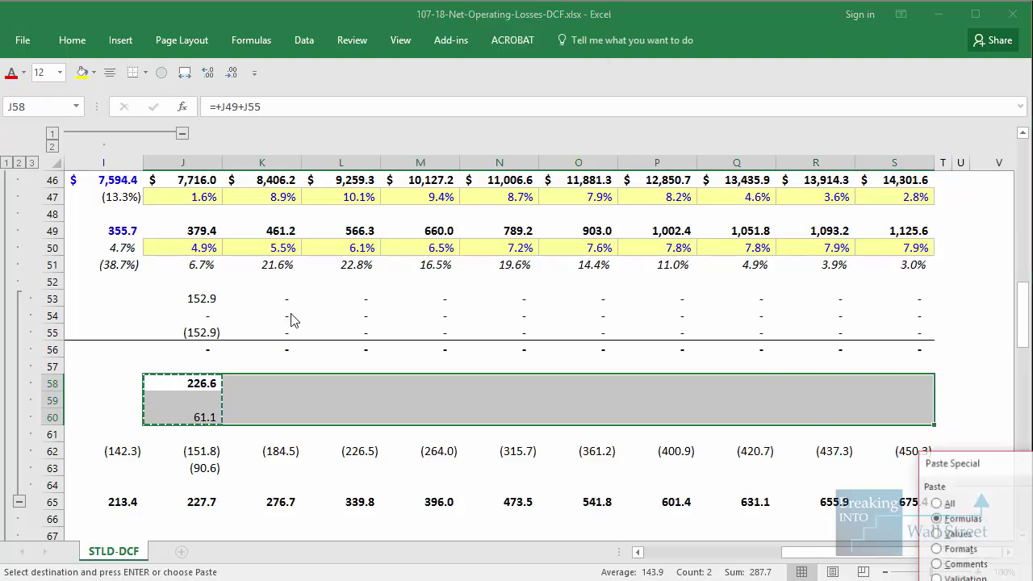
key(Return)
Fill the FY16 Cash Taxes Payable formula in J63 across the remaining projection years through column S, pasting formulas only.
key(Down)
key(Down)
key(Down)
key(ctrl+c)
key(shift+Right)
key(shift+Right)
key(shift+Right)
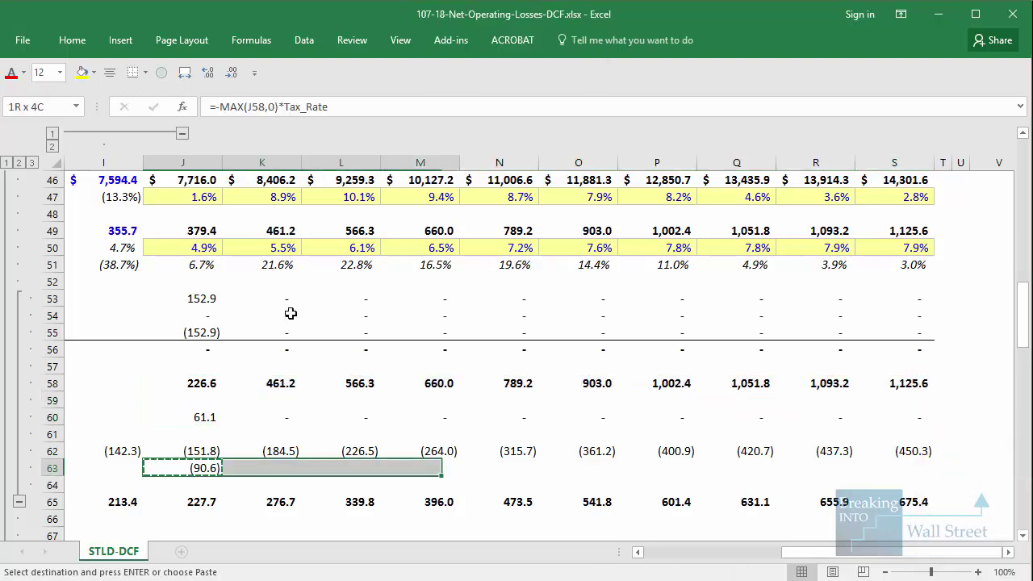
key(shift+Right)
key(shift+Right)
key(shift+Right)
key(shift+Right)
key(shift+Right)
key(shift+Right)
key(shift+Right)
key(shift+Left)
key(alt+e)
key(s)
key(f)
key(Return)
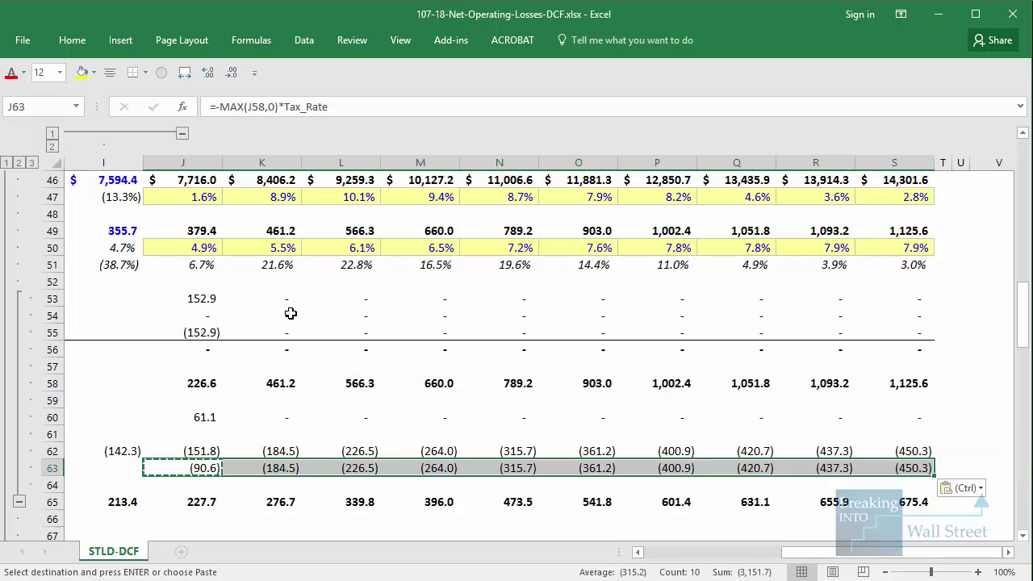
key(Escape)
Compare Book Taxes Payable with Cash Taxes Payable for FY16 and for the later projection years.
click(283, 332)
scroll(274, 347, down, 2)
drag(169, 331, 236, 377)
drag(250, 332, 949, 386)
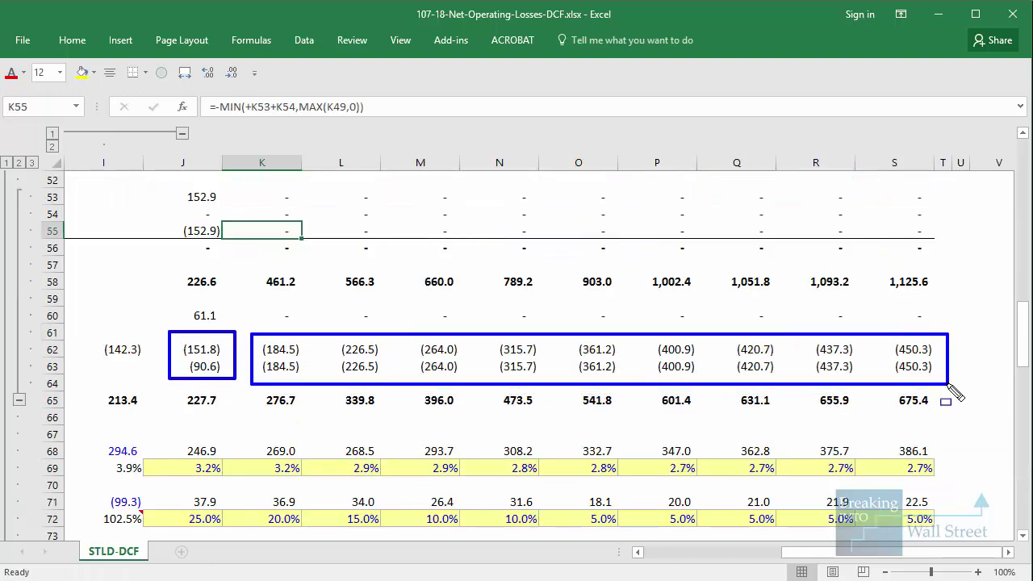
key(Escape)
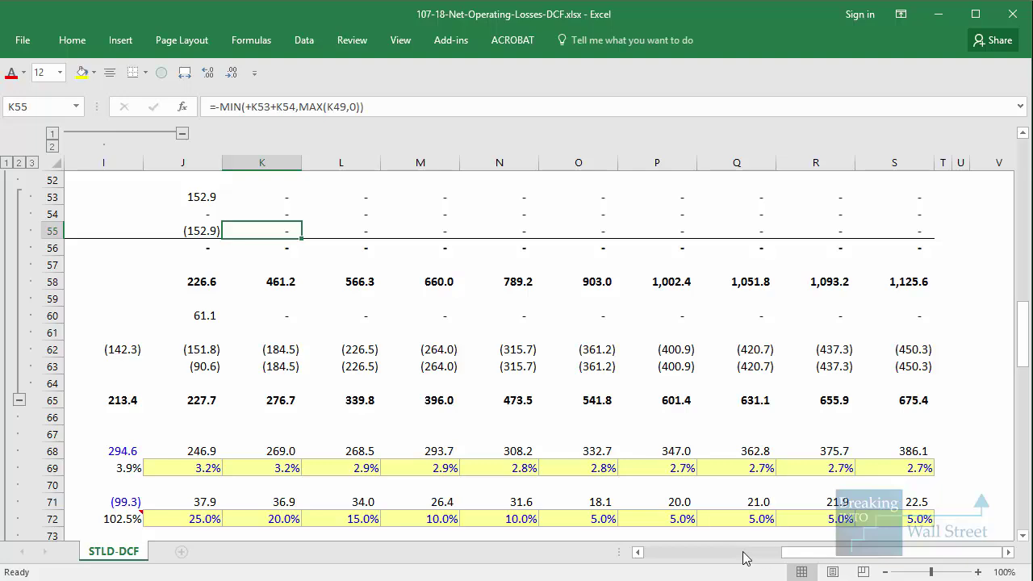
Change the FY16 NOPAT formula in J65 to =+J49+IF(NOLs_in_FCF,J63,J62) so the toggle picks cash or book taxes.
scroll(768, 557, left, 2)
scroll(768, 557, left, 1)
click(754, 401)
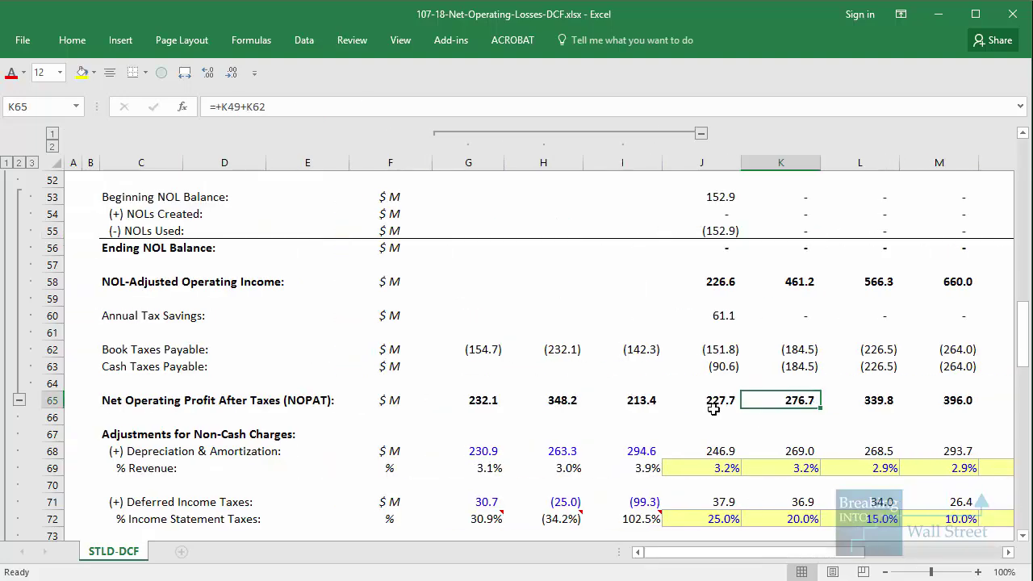
click(710, 413)
click(714, 398)
key(F2)
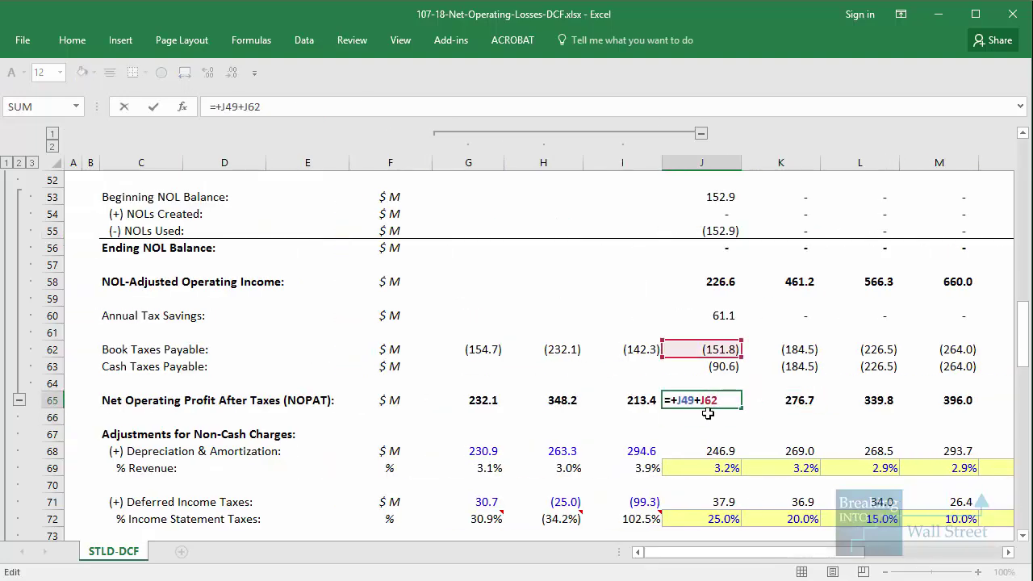
key(ctrl+shift+Left)
key(BackSpace)
text(IF()
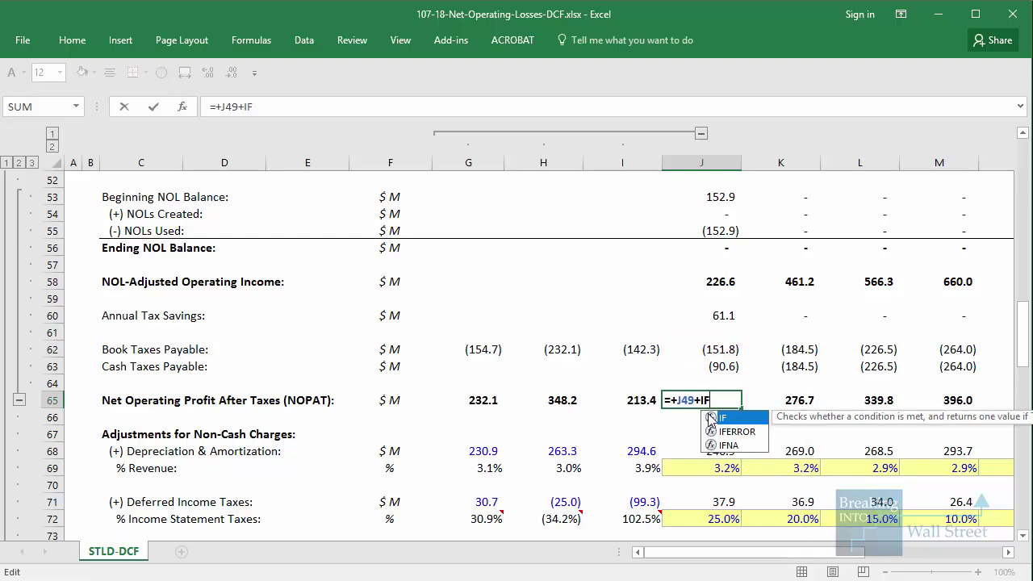
scroll(489, 438, up, 4)
scroll(488, 438, up, 8)
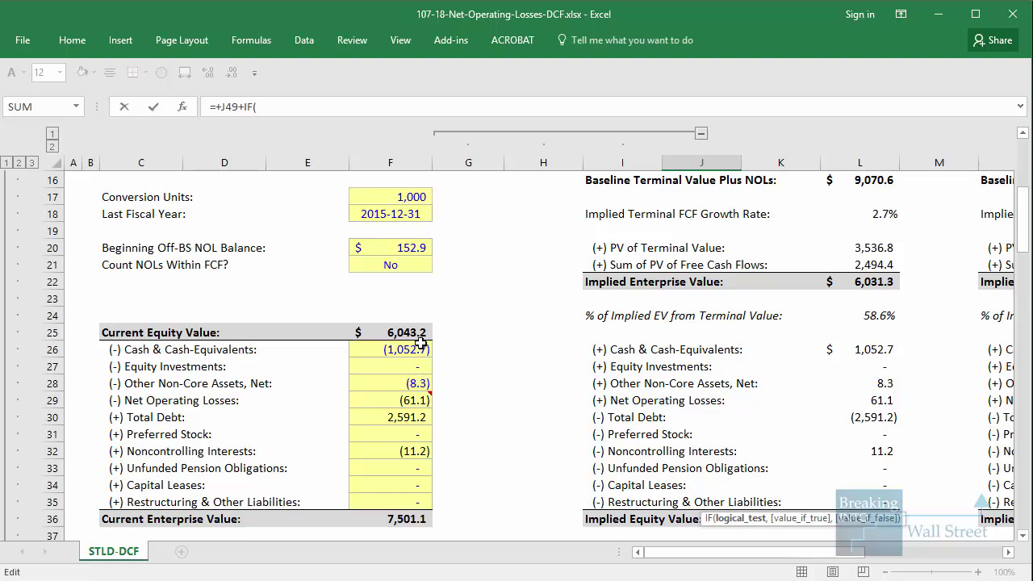
click(380, 255)
scroll(394, 289, down, 3)
scroll(394, 290, down, 9)
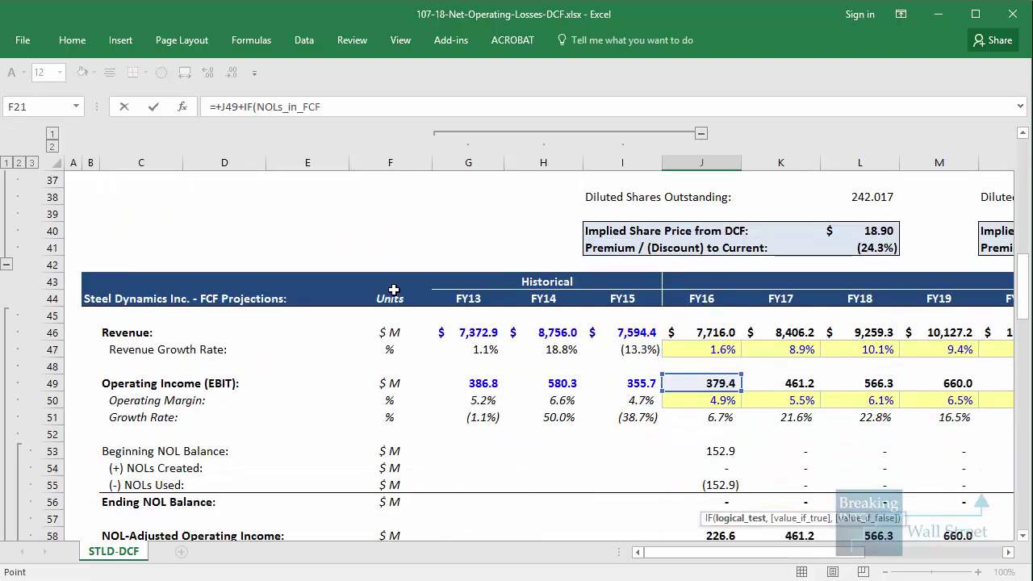
text(,)
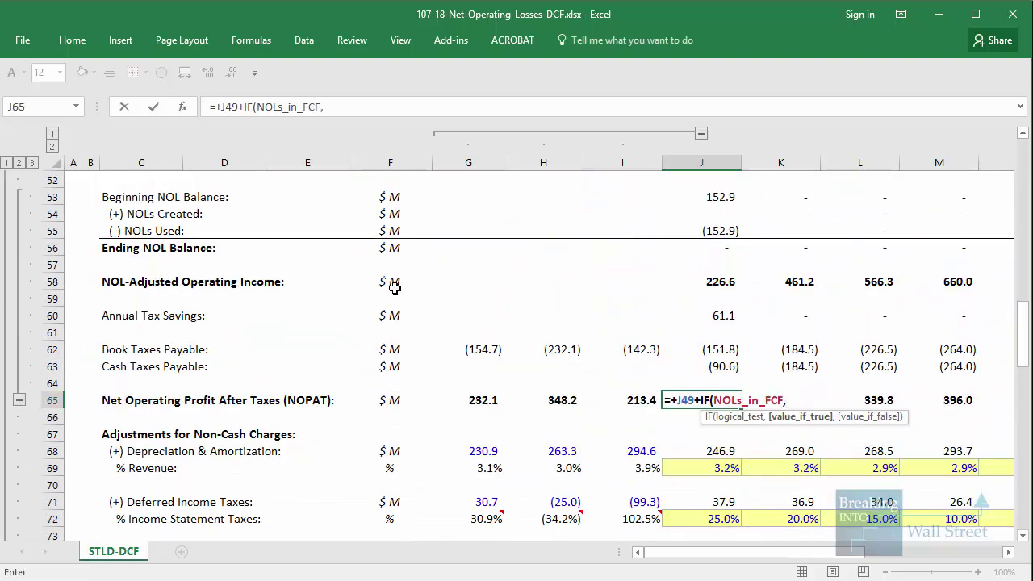
click(709, 365)
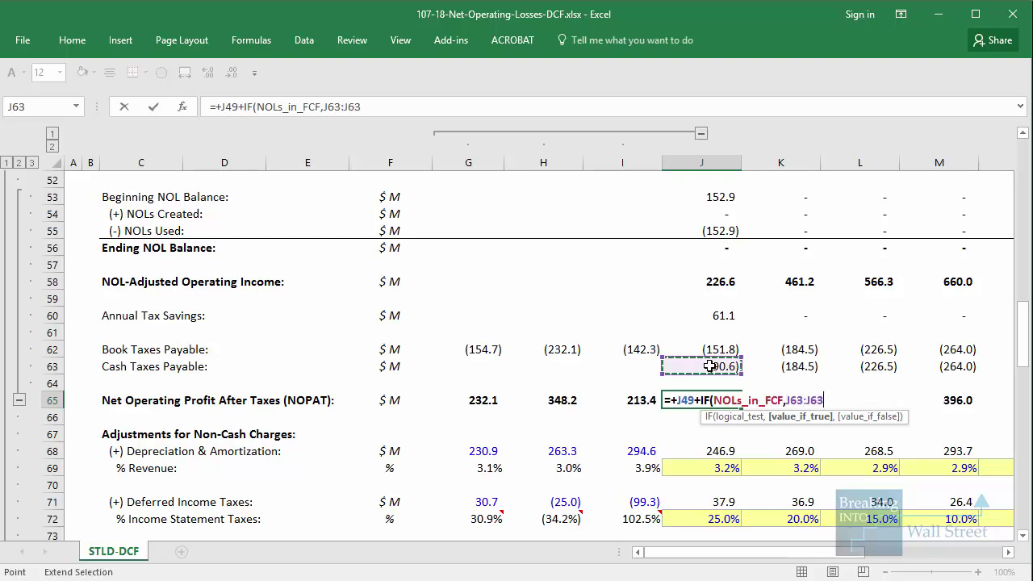
text(,)
click(722, 347)
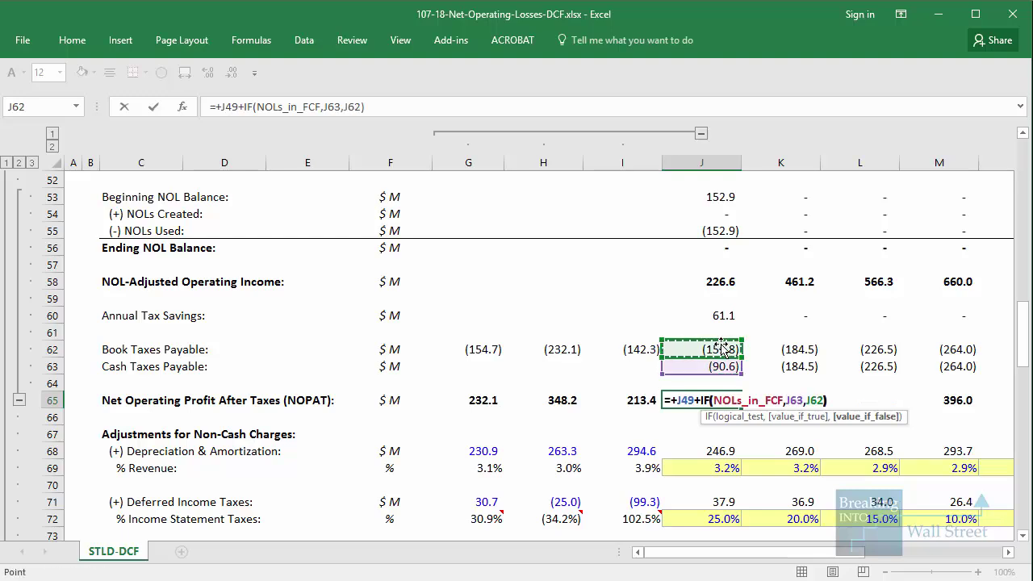
text())
key(ctrl+Return)
Copy the FY16 NOPAT formula in J65 across the projection years through column S, pasting formulas only.
key(ctrl+c)
key(ctrl+shift+Right)
key(ctrl+alt+v)
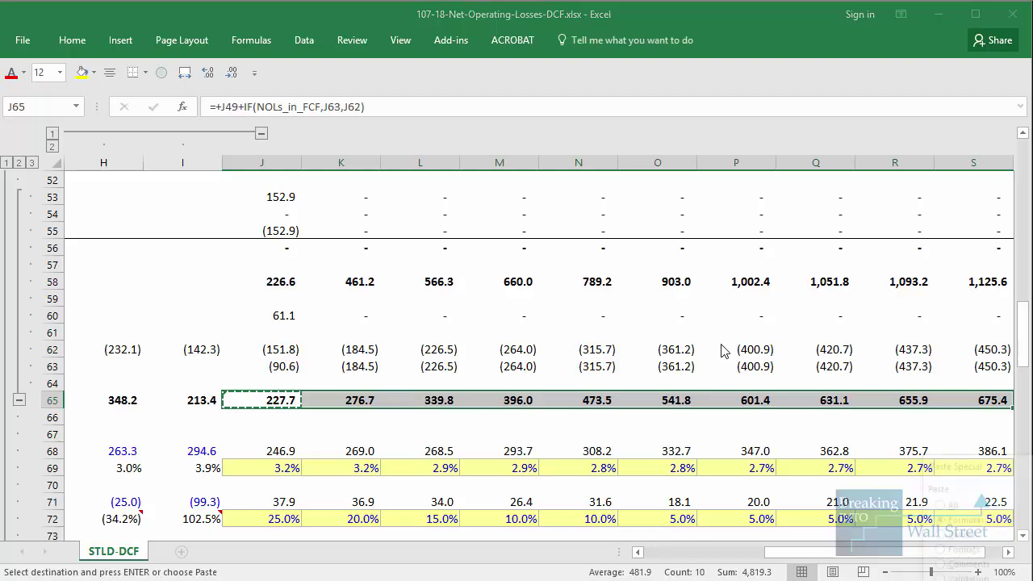
key(f)
key(Return)
key(ctrl+shift+Left)
key(Home)
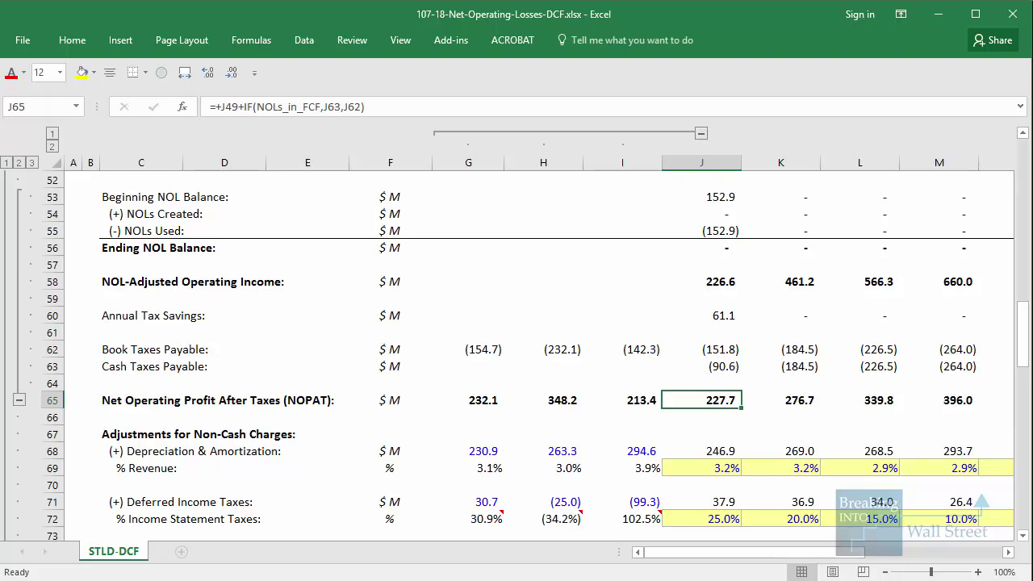
Examine the Count NOLs Within FCF? toggle in F21 and the Implied Share Price from DCF in L40 and Q40.
scroll(466, 395, up, 7)
click(403, 317)
scroll(402, 317, down, 2)
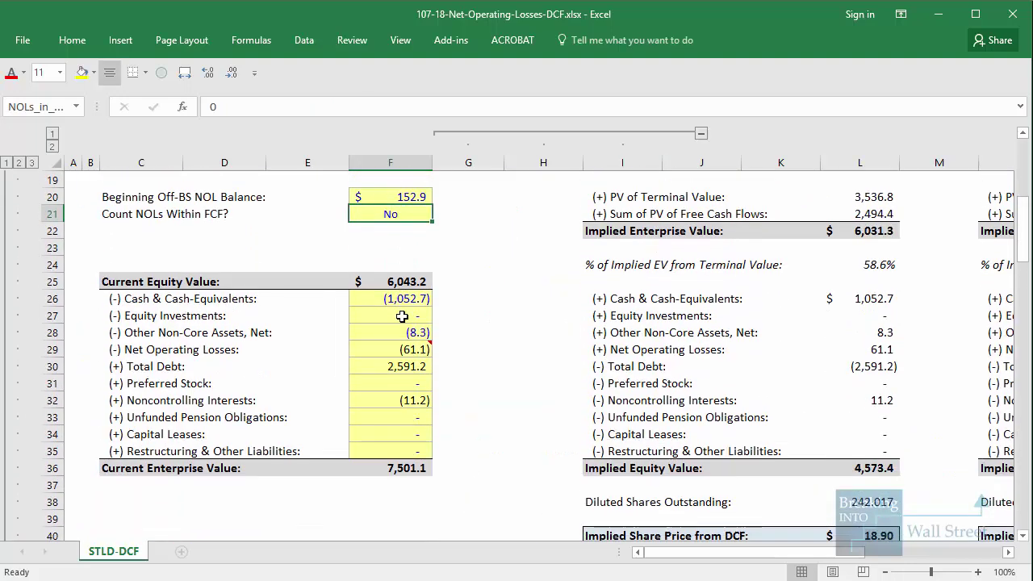
scroll(759, 467, down, 1)
drag(762, 468, 651, 470)
click(683, 432)
scroll(683, 428, down, 1)
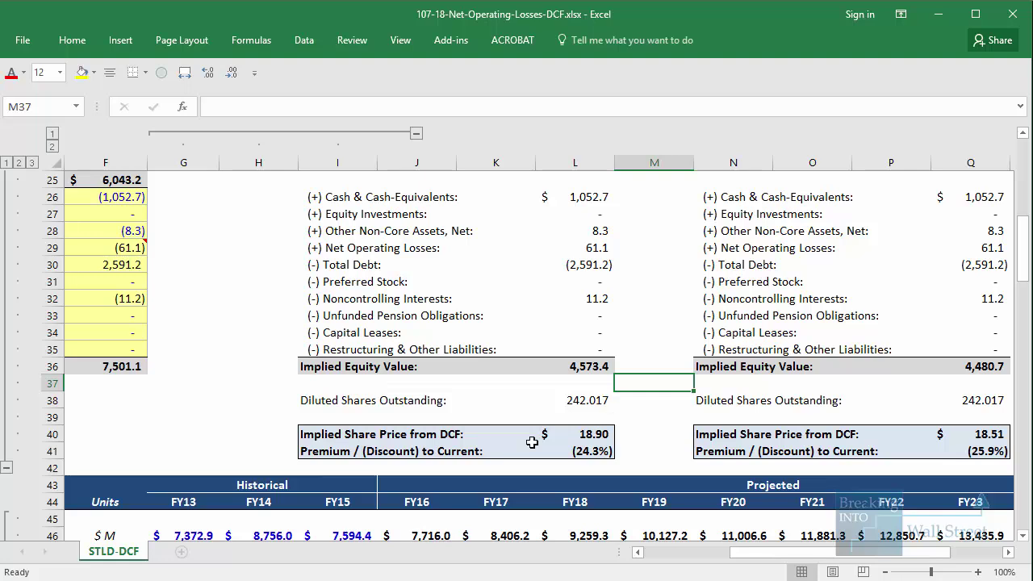
drag(528, 421, 637, 444)
mouse_move(928, 414)
mouse_down()
mouse_move(938, 426)
mouse_move(1025, 446)
mouse_up()
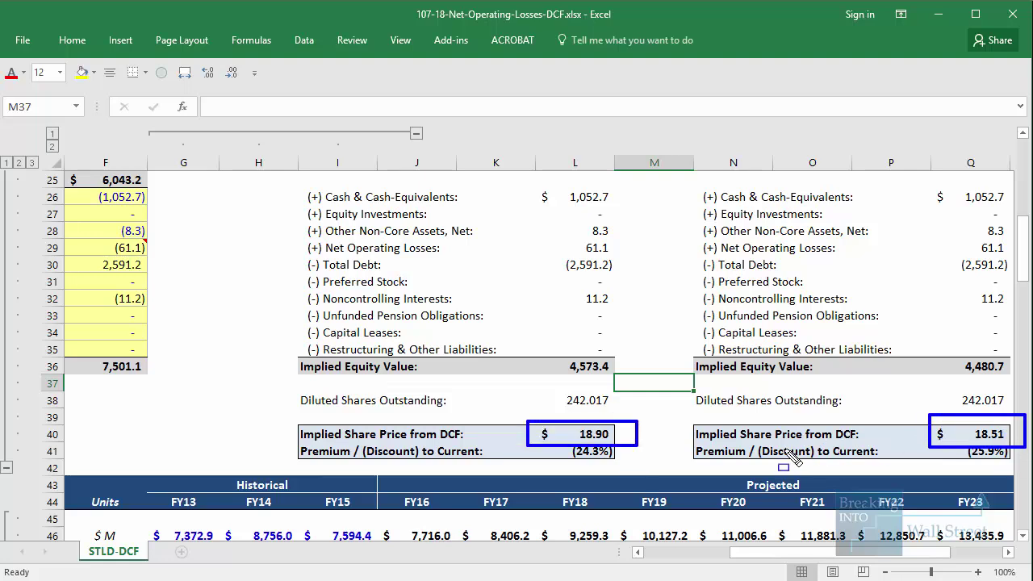
key(Escape)
Switch the Count NOLs Within FCF? toggle in F21 to Yes by entering 1.
scroll(575, 434, left, 5)
scroll(575, 434, up, 3)
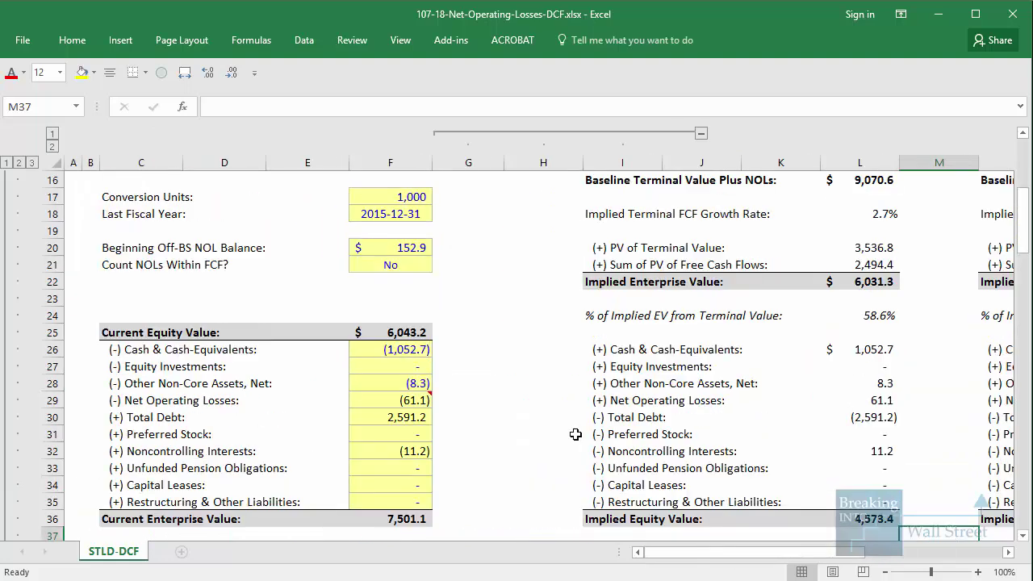
click(386, 266)
text(1)
key(Return)
Check the Net Operating Losses line in the equity bridge and both implied share prices with NOLs counted within FCF.
scroll(456, 301, down, 2)
mouse_move(579, 288)
mouse_down()
mouse_move(622, 305)
mouse_move(915, 309)
mouse_up()
key(Escape)
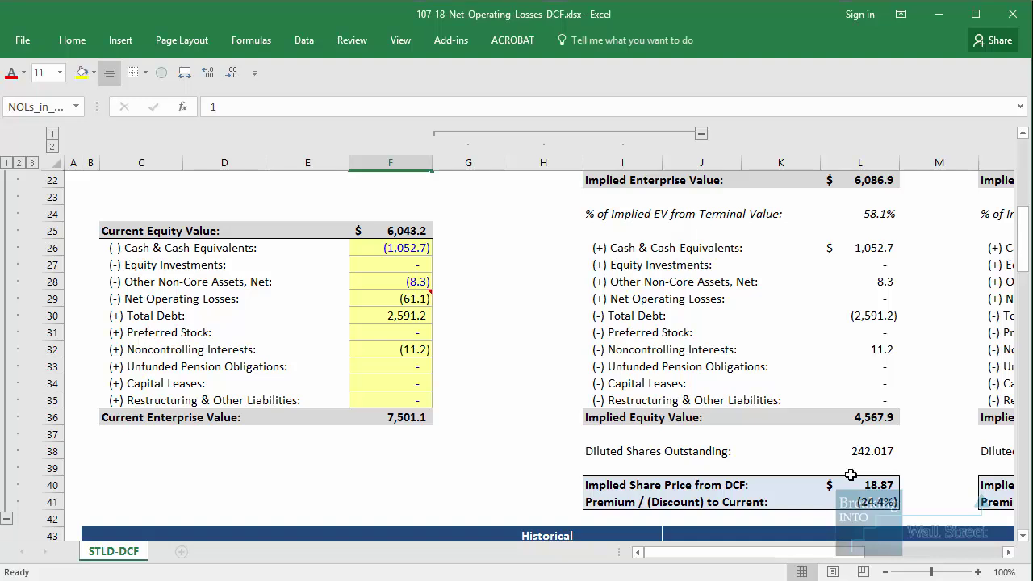
scroll(903, 387, right, 5)
scroll(847, 541, right, 2)
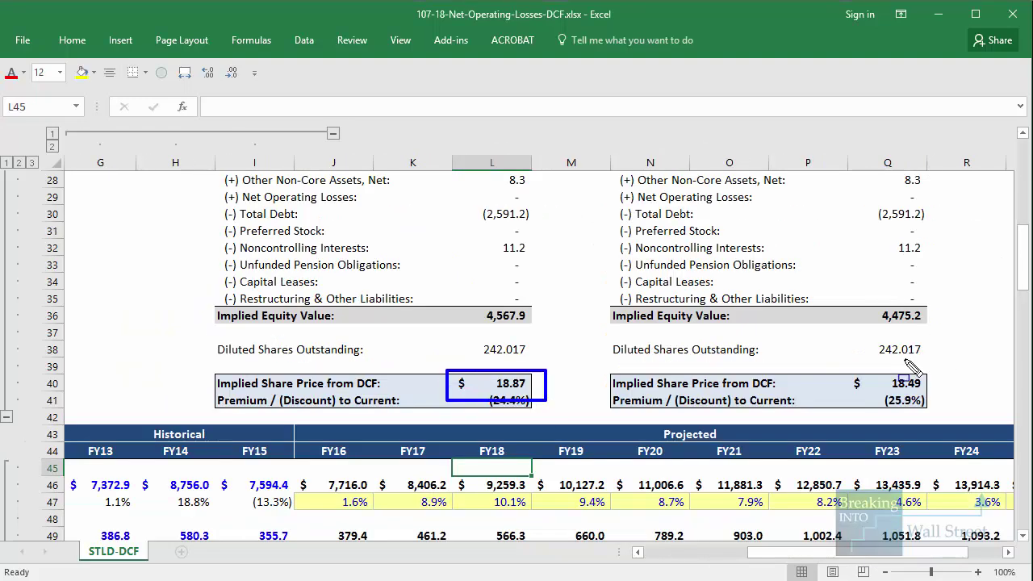
drag(847, 368, 953, 396)
key(Escape)
click(729, 553)
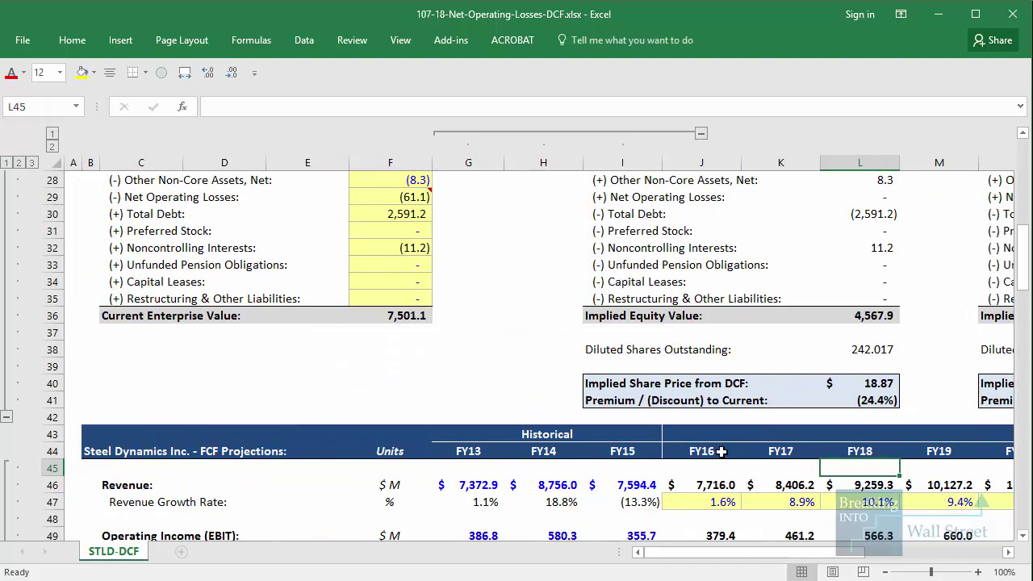
Review the FY16 NOPAT and Cash Taxes Payable, and locate the Net Operating Losses line in the implied equity value bridge.
scroll(675, 440, down, 7)
click(657, 484)
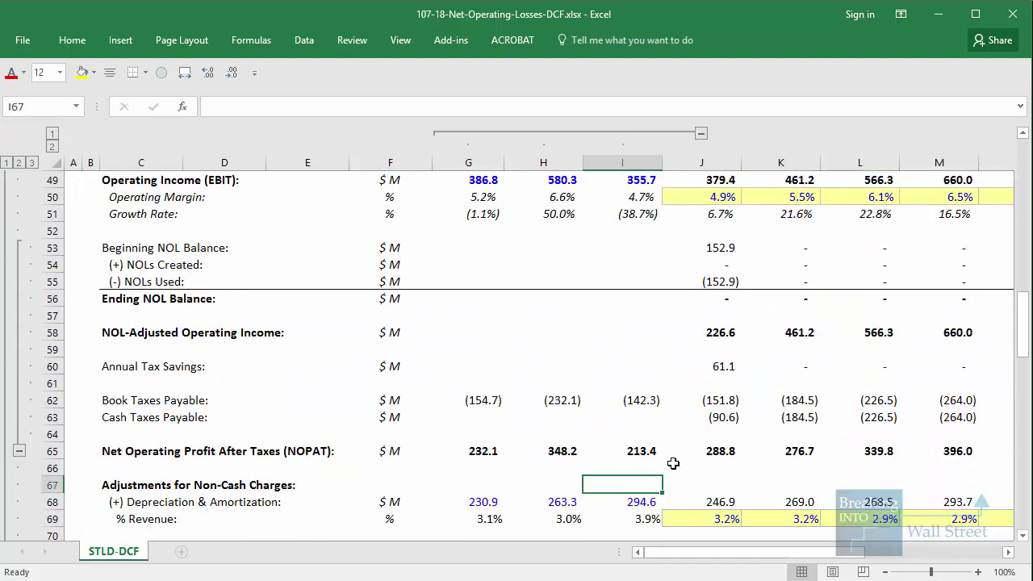
drag(672, 438, 751, 466)
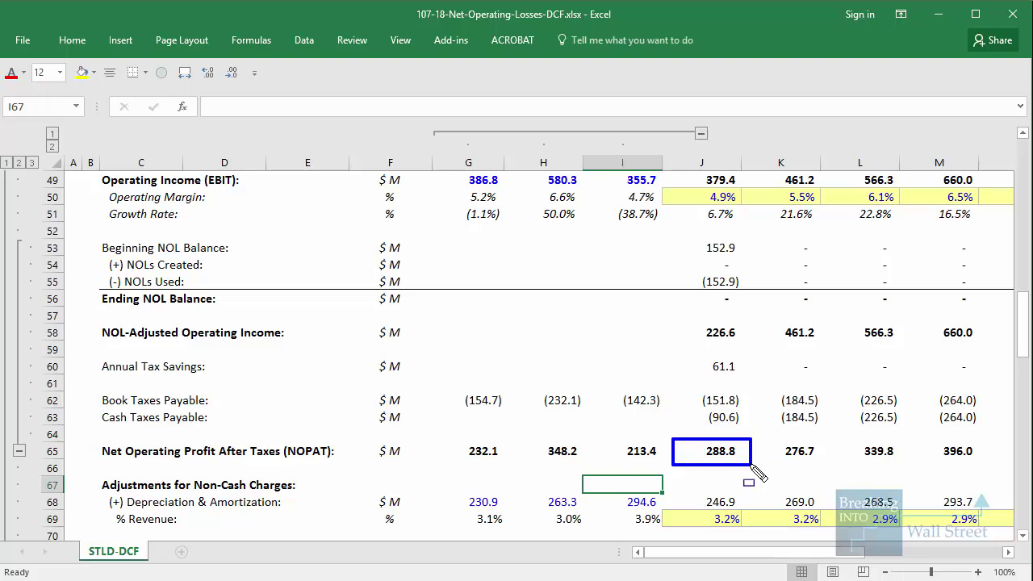
mouse_move(668, 405)
mouse_down()
mouse_move(681, 419)
mouse_move(753, 434)
mouse_up()
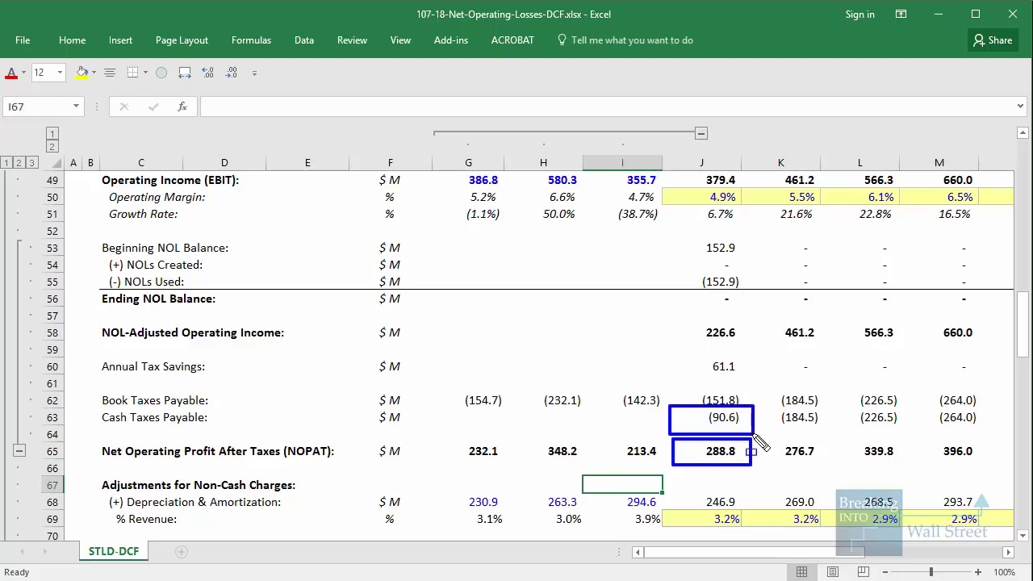
scroll(645, 401, up, 11)
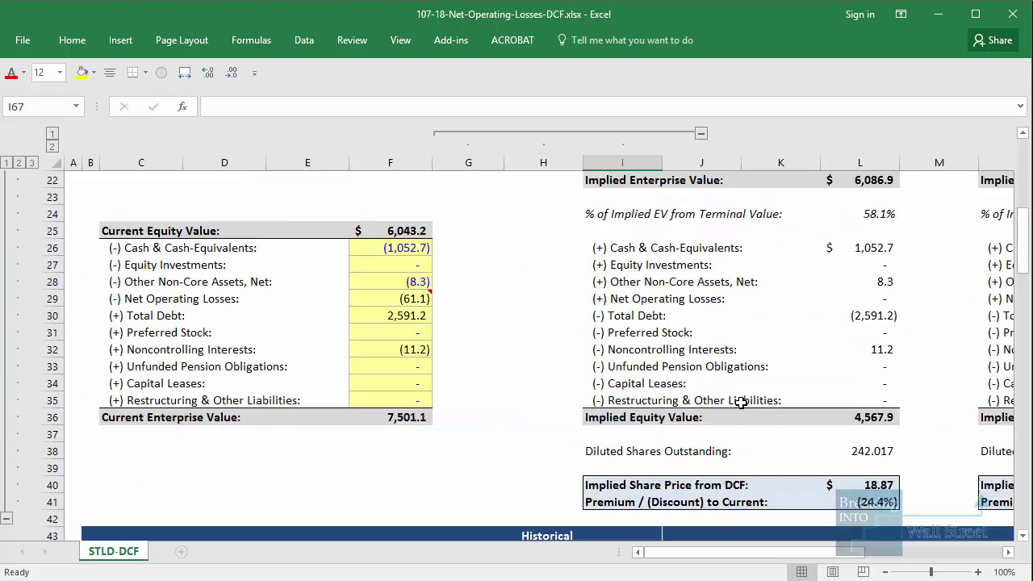
click(646, 401)
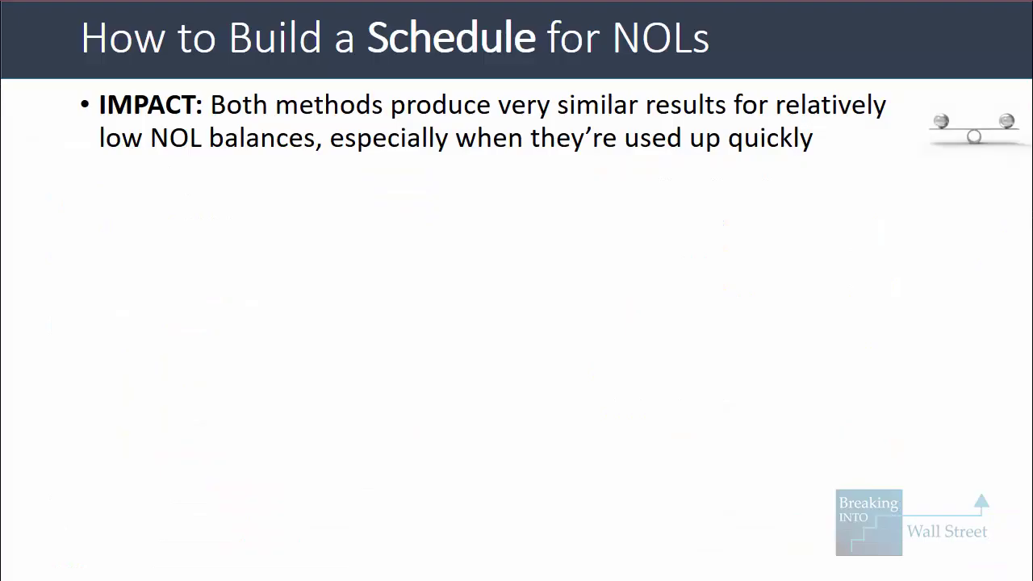
key(Right)
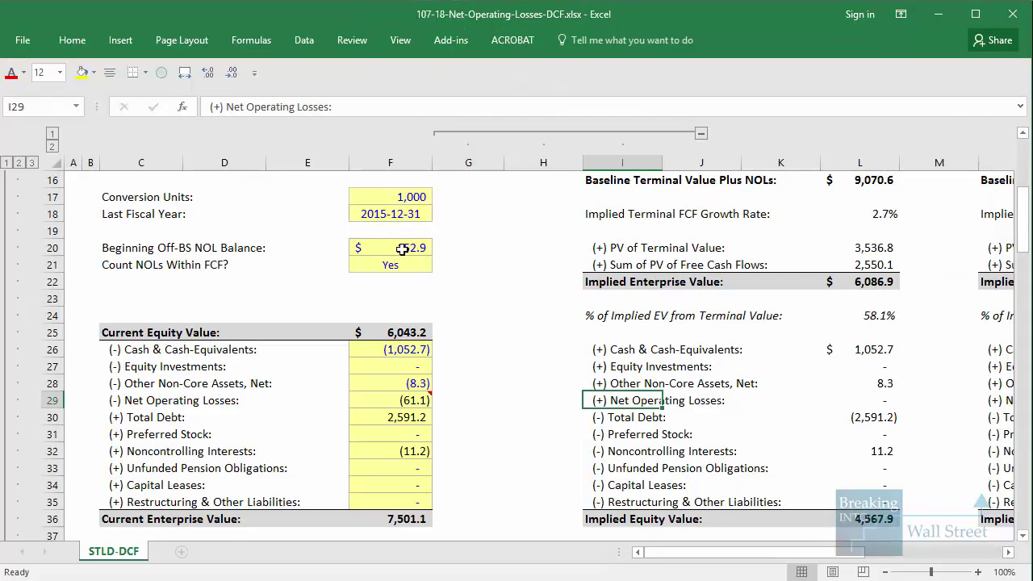
Set the Beginning Off-BS NOL Balance in F20 to 5000.
click(401, 250)
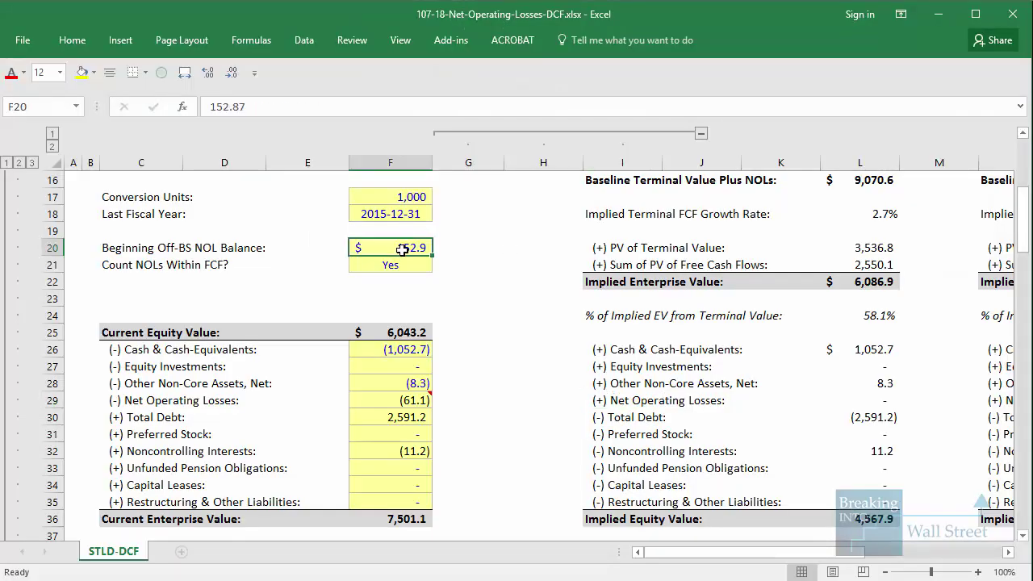
text(50)
key(ctrl+Return)
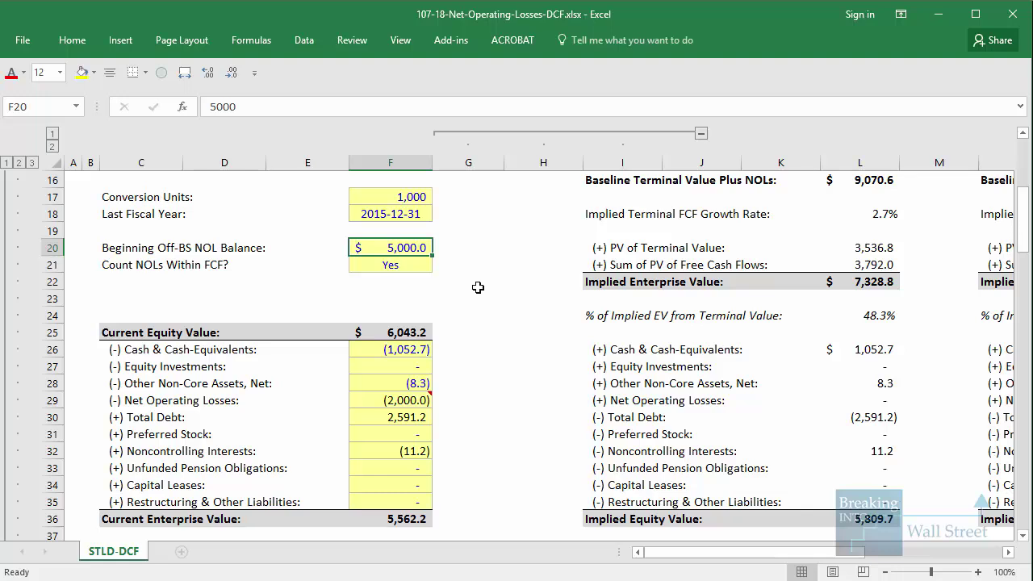
Check the toggle in F21 and the Implied Share Price from DCF in L40 under the larger NOL balance.
scroll(928, 487, down, 3)
scroll(430, 302, up, 2)
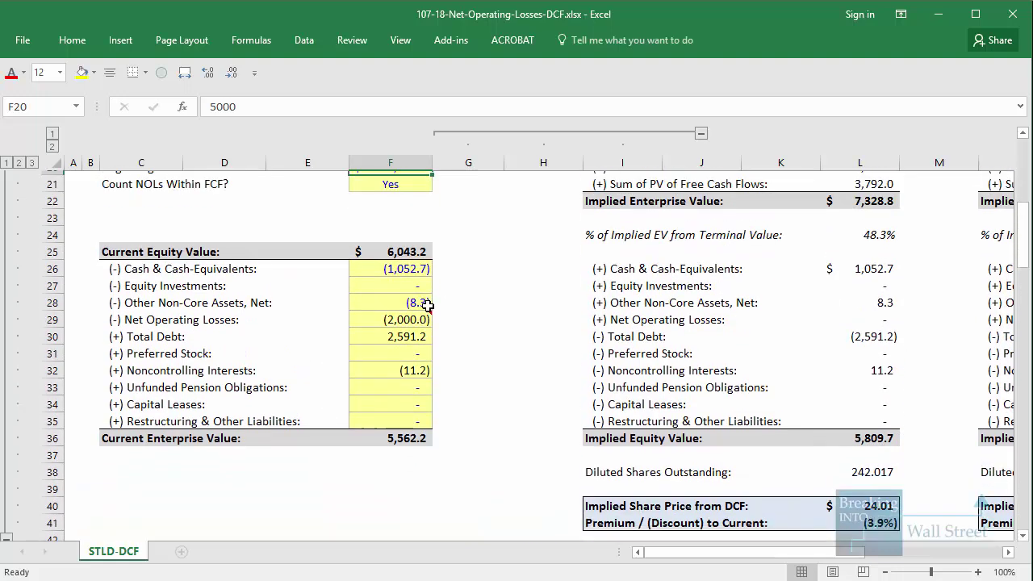
click(402, 216)
scroll(429, 291, up, 1)
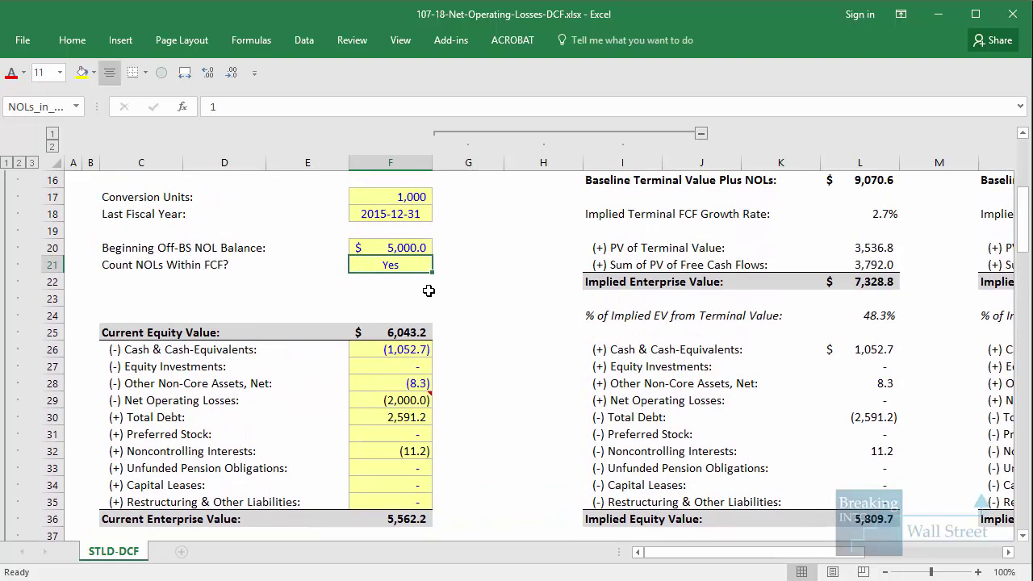
scroll(428, 291, down, 2)
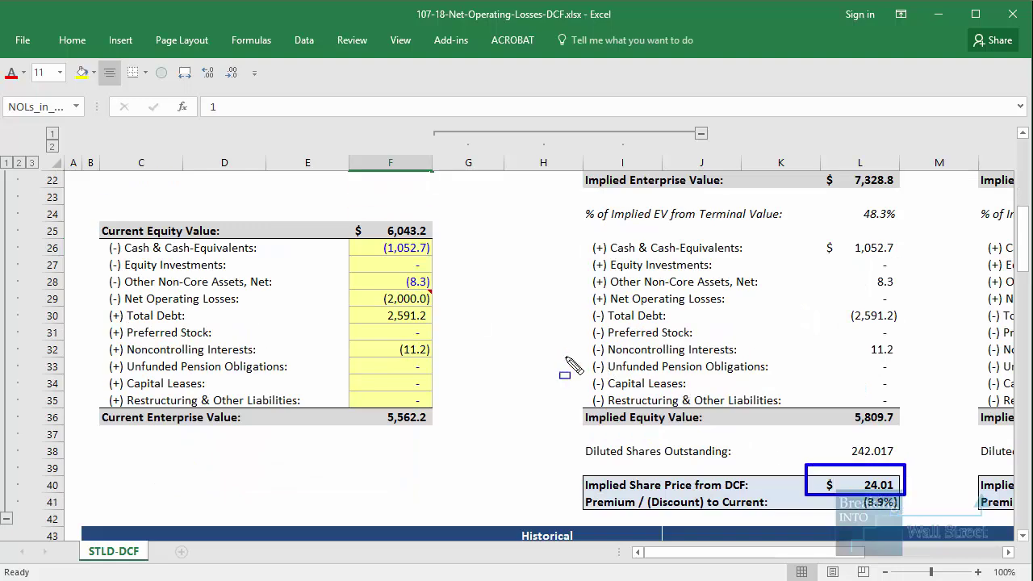
Switch the Count NOLs Within FCF? toggle in F21 to No by entering 0, and bring the implied share price into view.
scroll(477, 344, up, 2)
text(0)
key(ctrl+Return)
scroll(443, 303, down, 2)
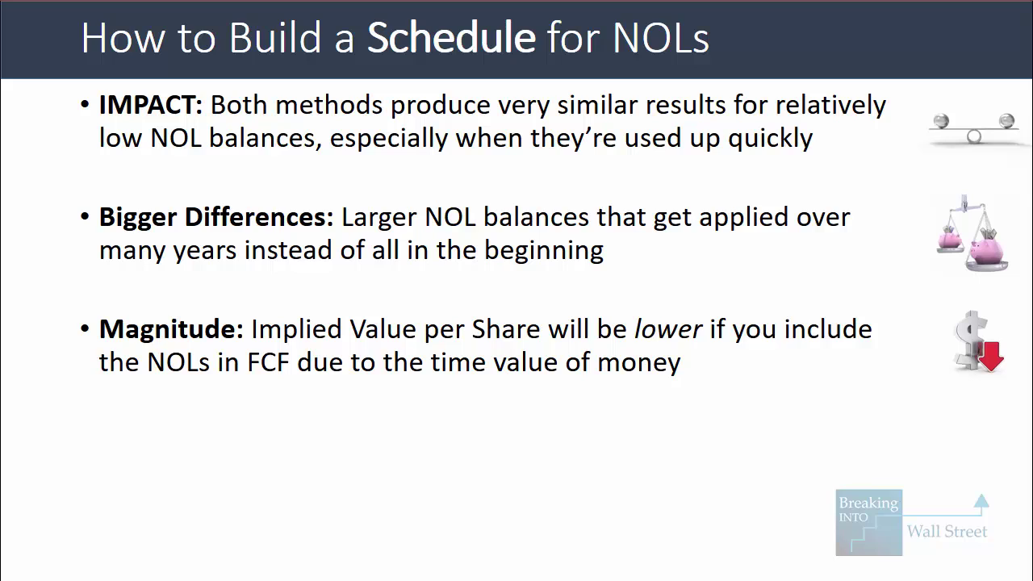
Check the Net Operating Losses line in the implied equity value bridge and the Implied Share Price from DCF with NOLs excluded from FCF.
key(Right)
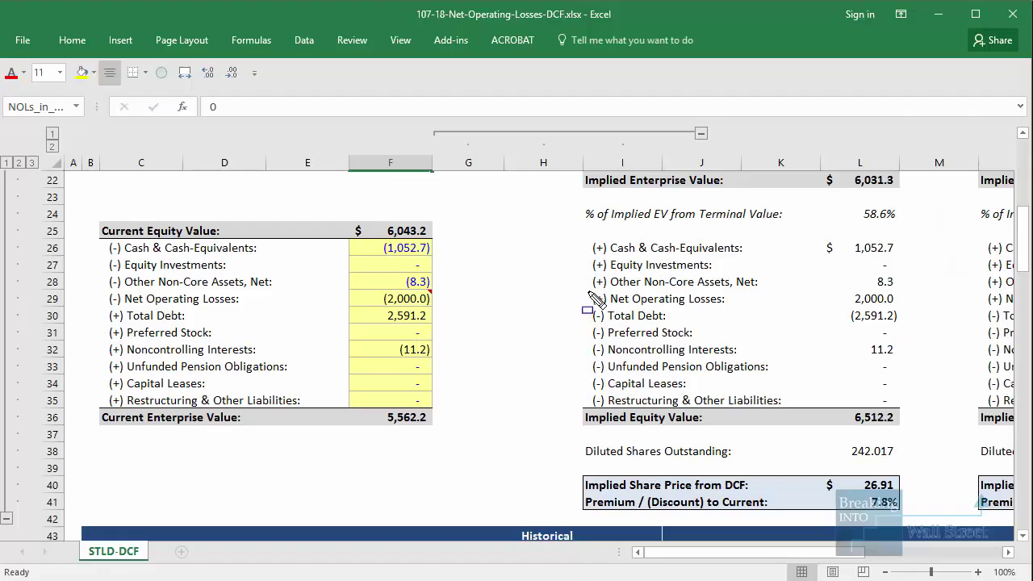
mouse_move(584, 289)
mouse_down()
mouse_move(903, 326)
mouse_move(908, 339)
mouse_move(913, 309)
mouse_up()
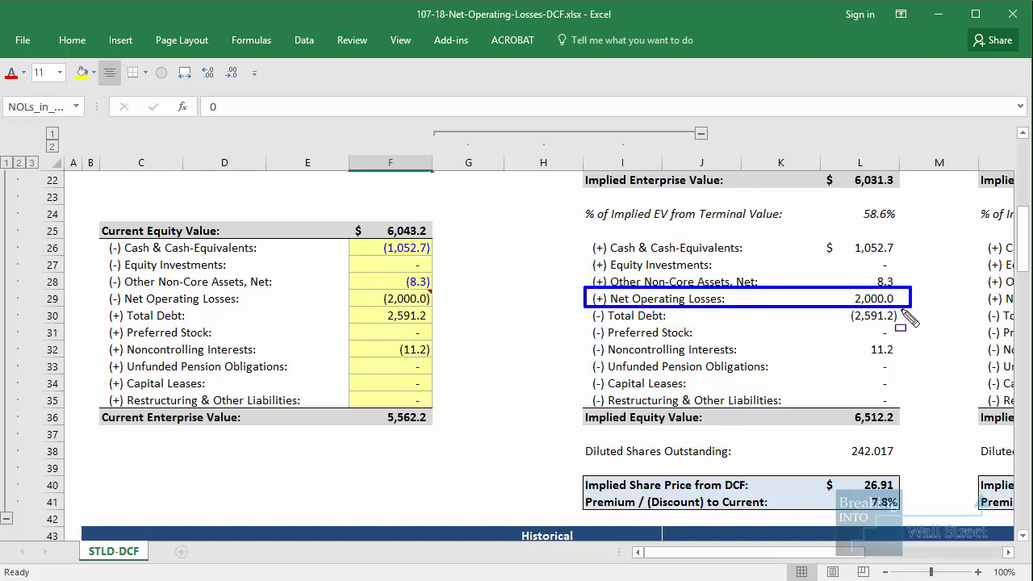
key(Escape)
scroll(575, 403, down, 2)
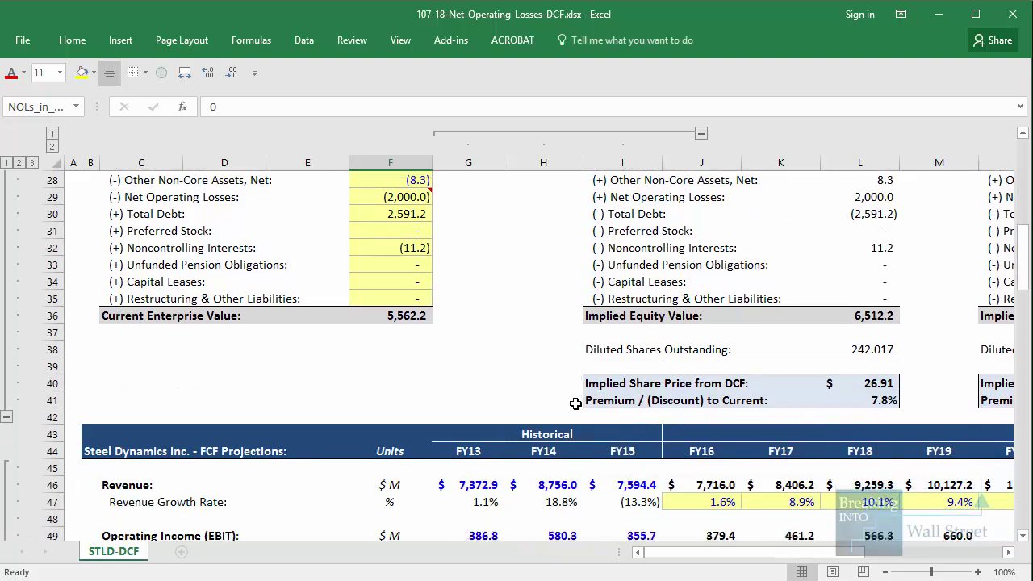
Switch the Count NOLs Within FCF? toggle in F21 back to Yes by entering 1.
scroll(575, 403, up, 4)
text(1)
key(ctrl+Return)
Review the NOL balance roll-forward in rows 53 to 56 across the projection years, and return to the implied equity value bridge in column L.
scroll(443, 288, down, 9)
scroll(474, 306, down, 2)
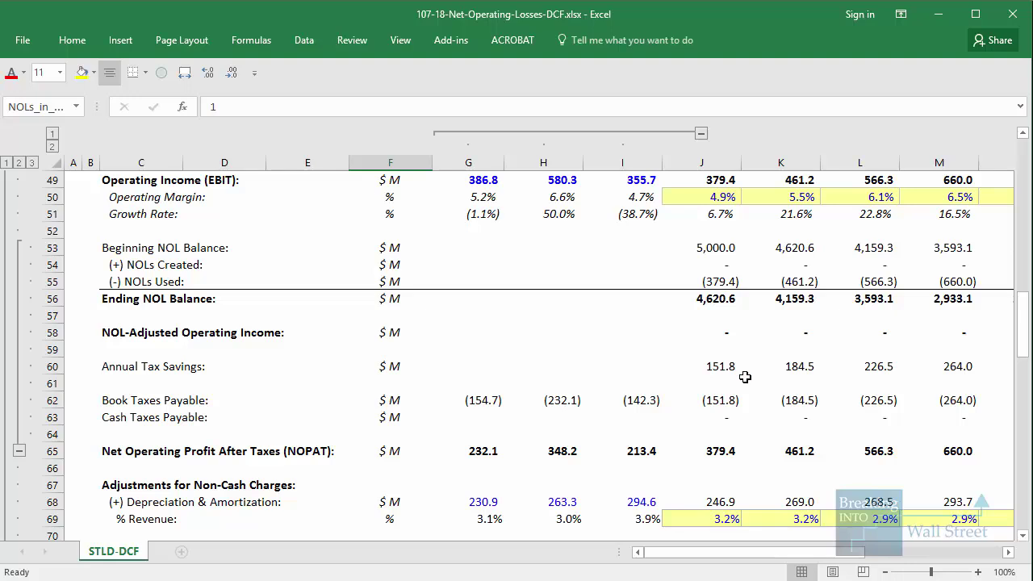
click(746, 379)
drag(795, 552, 901, 555)
drag(315, 233, 940, 308)
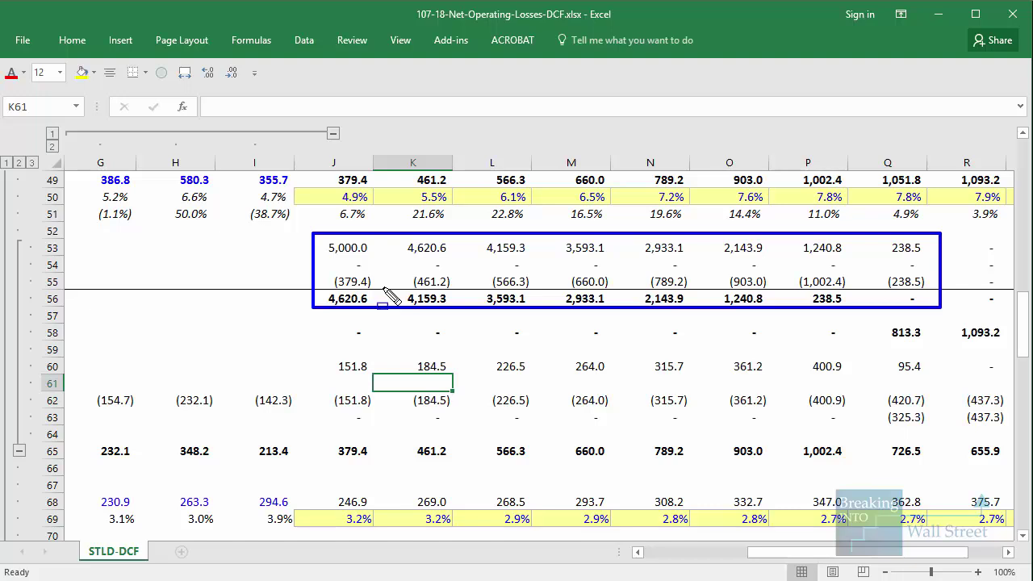
key(Escape)
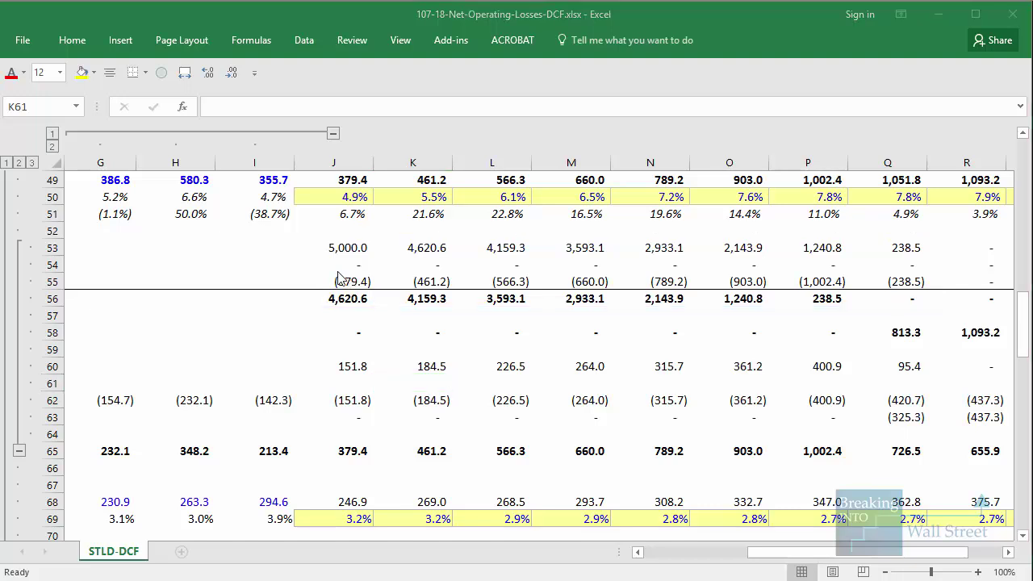
scroll(342, 275, up, 5)
scroll(342, 275, up, 5)
click(496, 365)
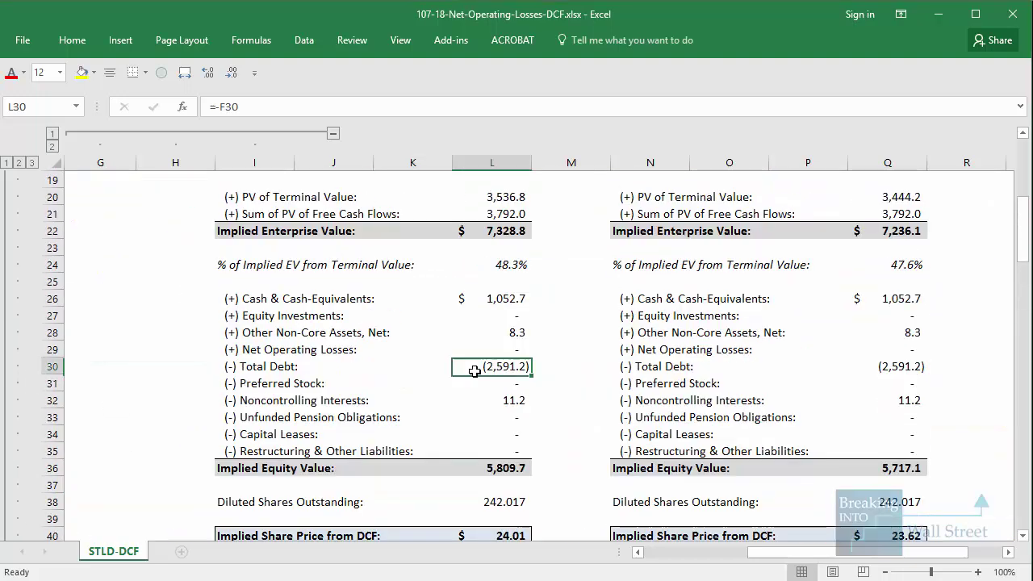